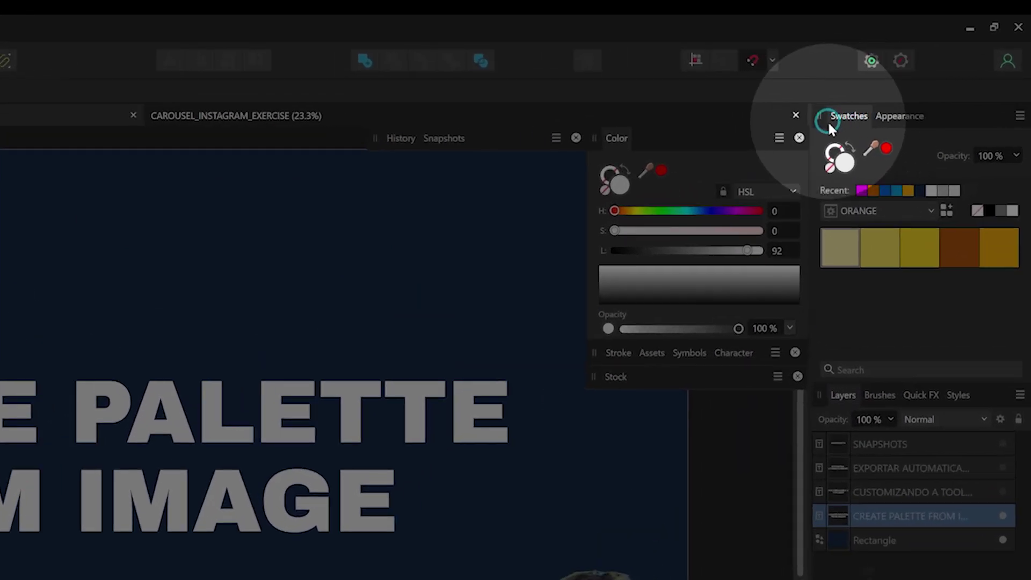
# Step: Start a new palette from an image using the Swatches panel menu
pyautogui.click(0, 29)
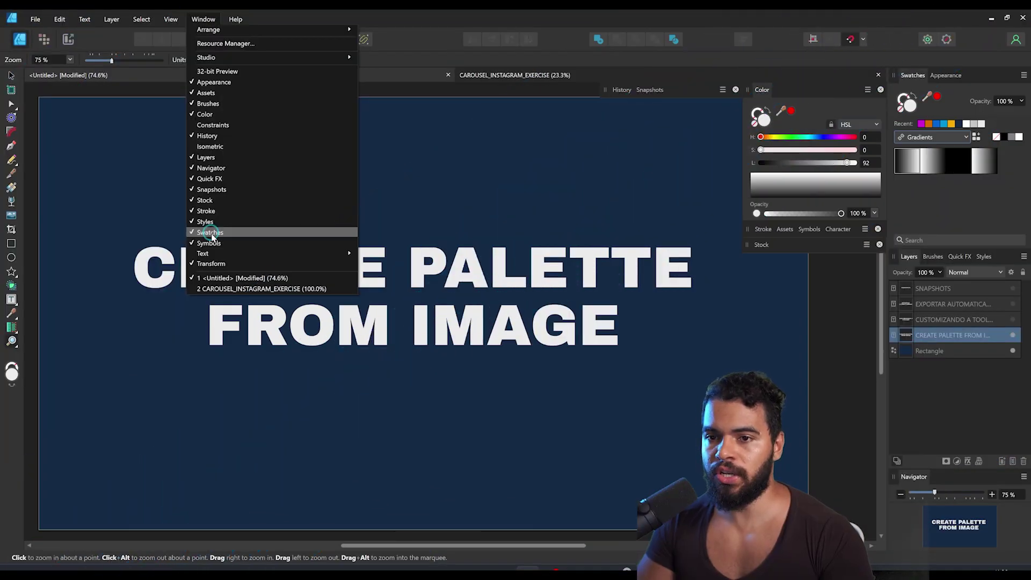
pyautogui.click(996, 83)
pyautogui.click(1022, 78)
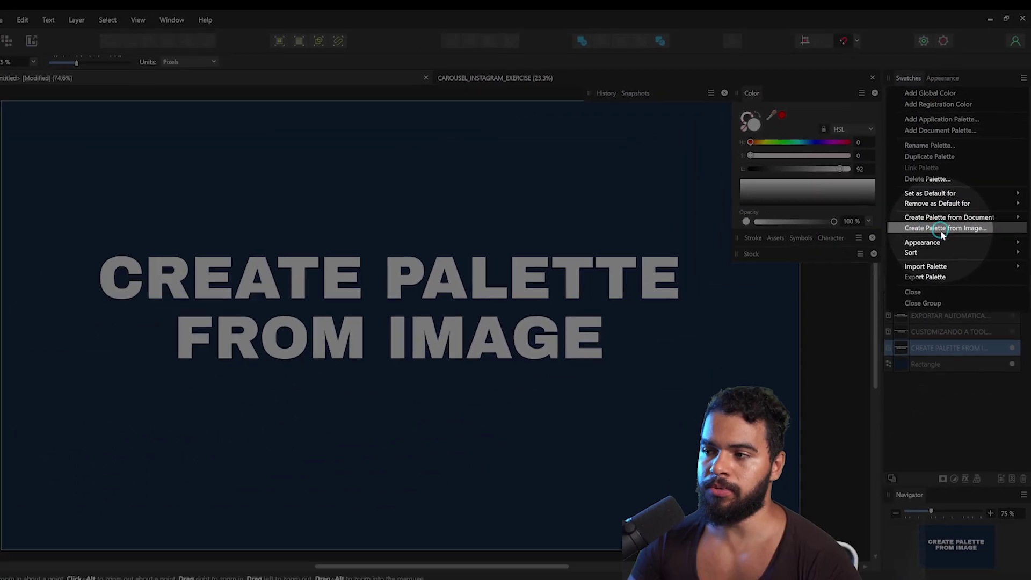
pyautogui.click(942, 230)
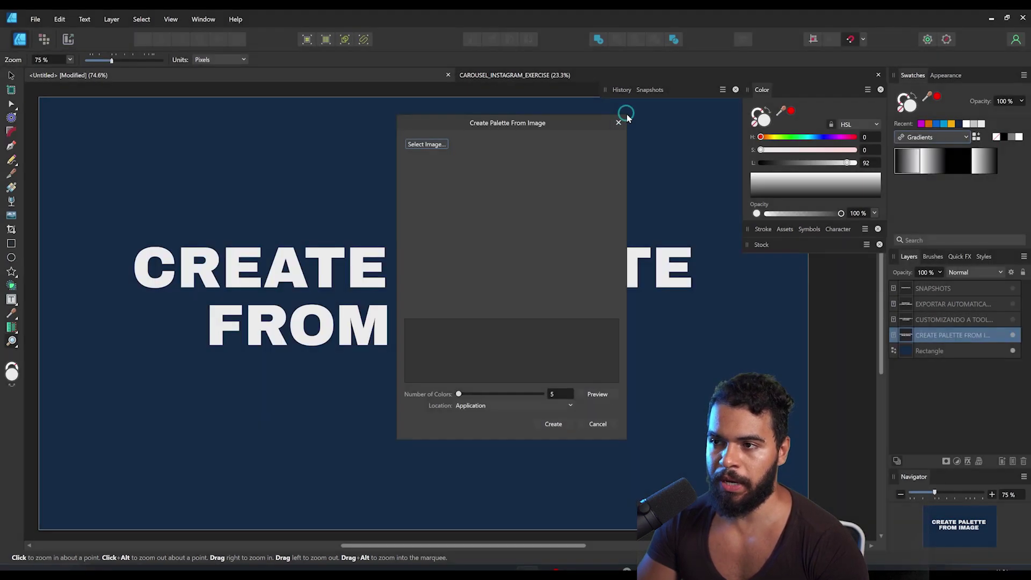
# Step: Load ORANGE.png as the source image, previewing a five-colour orange palette
pyautogui.moveTo(626, 117)
pyautogui.mouseDown()
pyautogui.moveTo(401, 115)
pyautogui.moveTo(588, 435)
pyautogui.moveTo(620, 367)
pyautogui.moveTo(622, 255)
pyautogui.mouseUp()
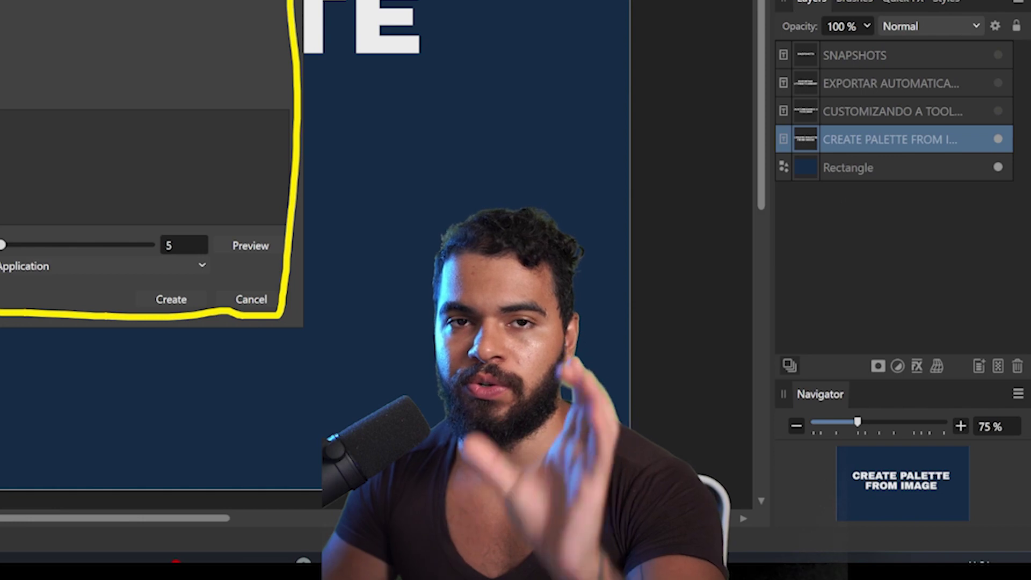
pyautogui.click(412, 133)
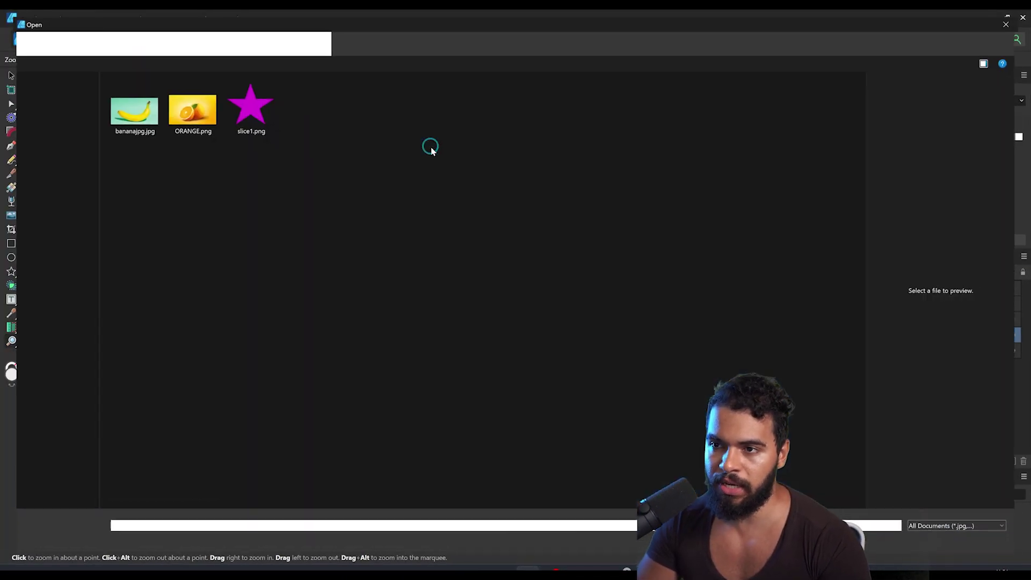
pyautogui.click(138, 121)
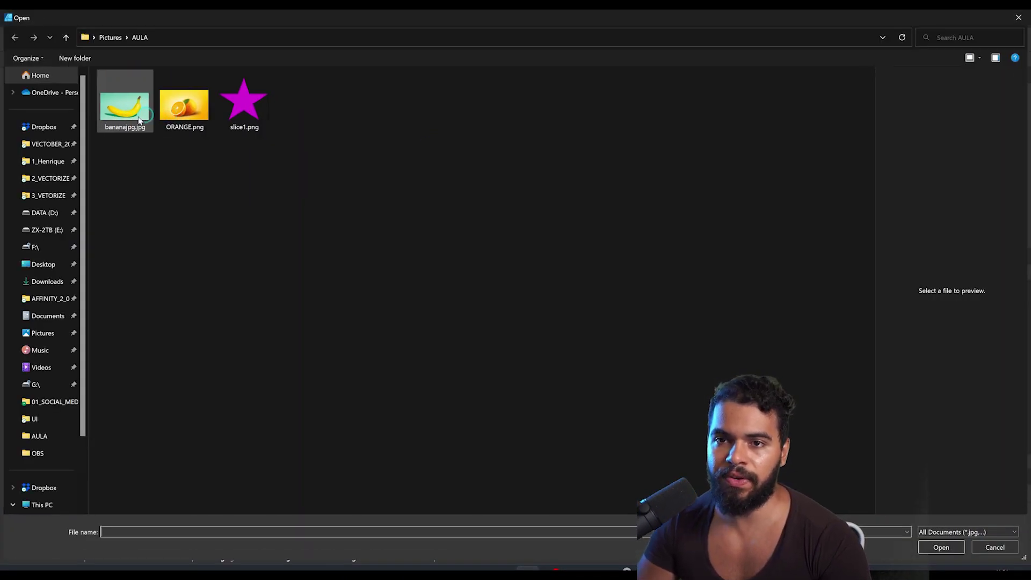
pyautogui.doubleClick(195, 113)
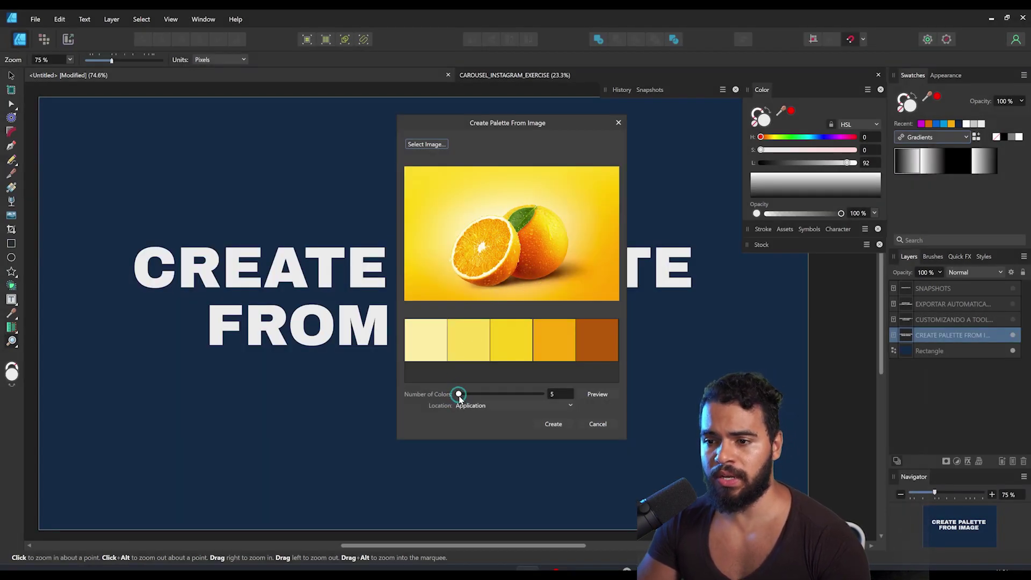
# Step: Raise the orange palette to 17 colours and refresh the preview
pyautogui.moveTo(460, 395); pyautogui.dragTo(462, 395)
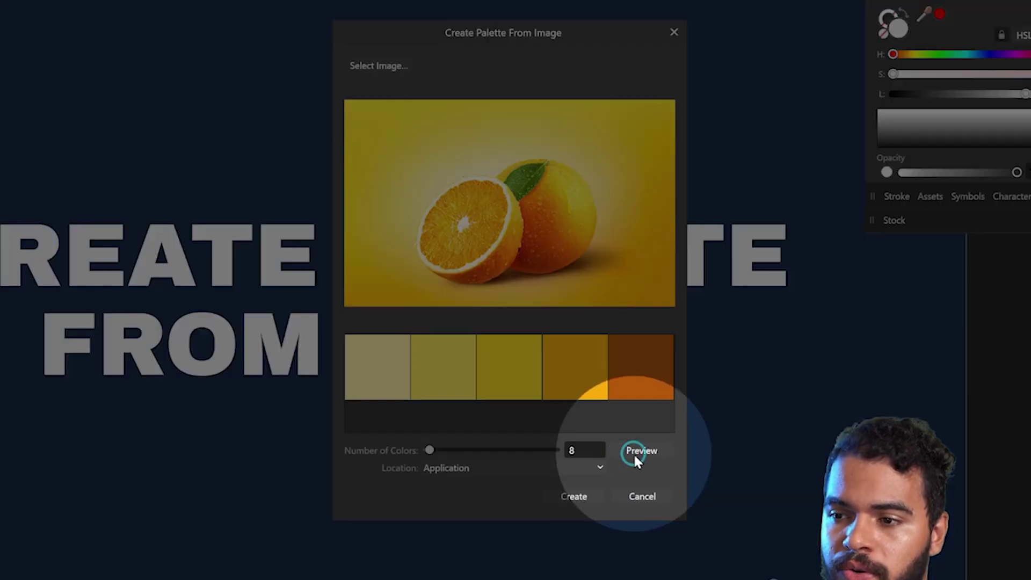
pyautogui.click(635, 451)
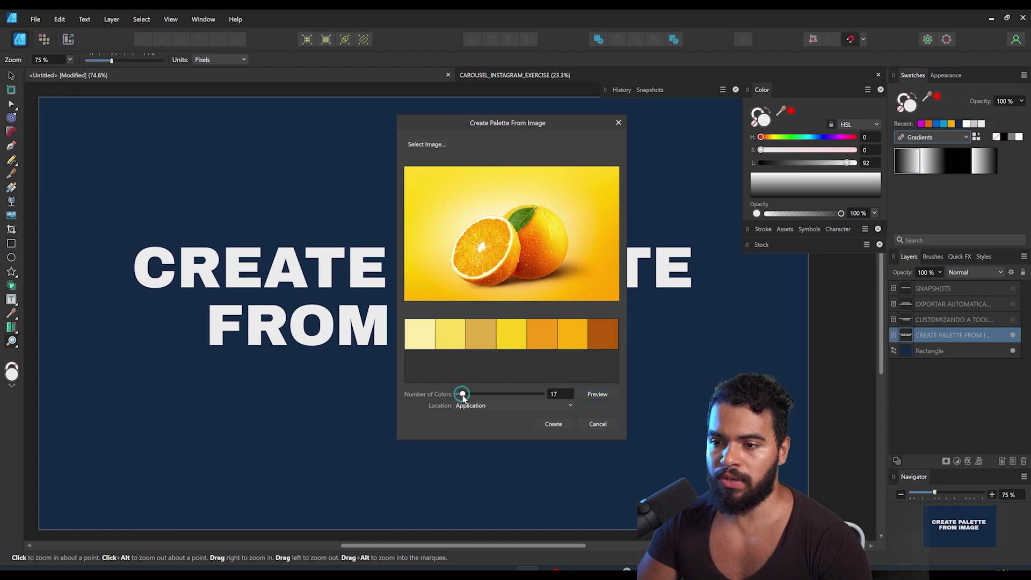
pyautogui.click(599, 395)
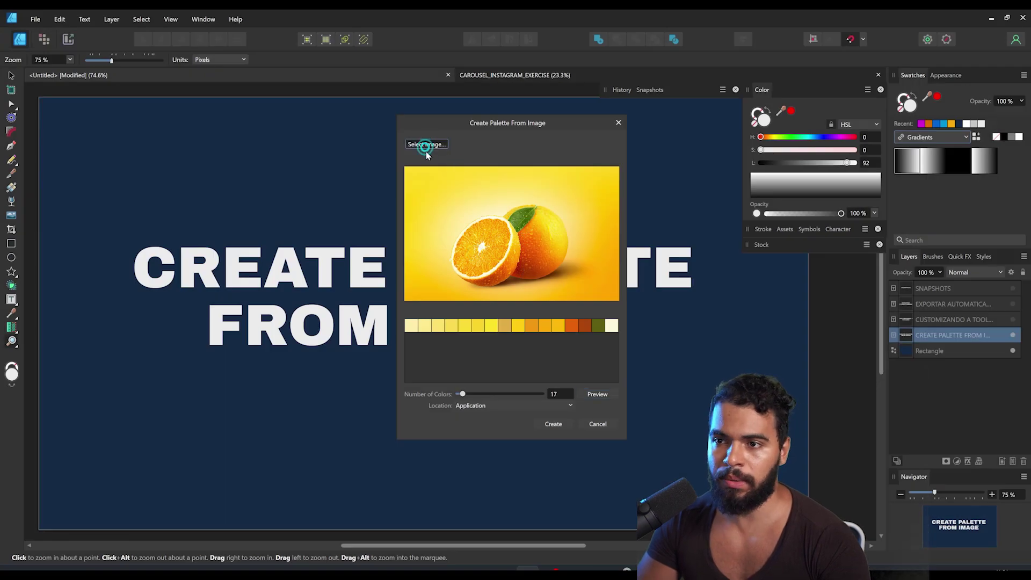
# Step: Swap the source to the banana image and preview its 17-colour yellow-and-green palette
pyautogui.click(426, 145)
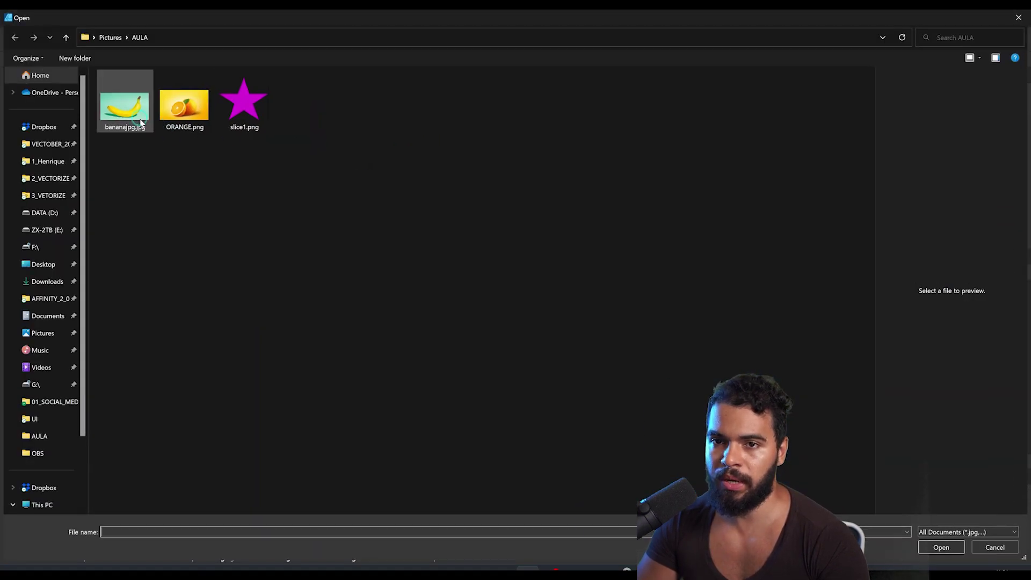
pyautogui.doubleClick(125, 105)
pyautogui.click(463, 394)
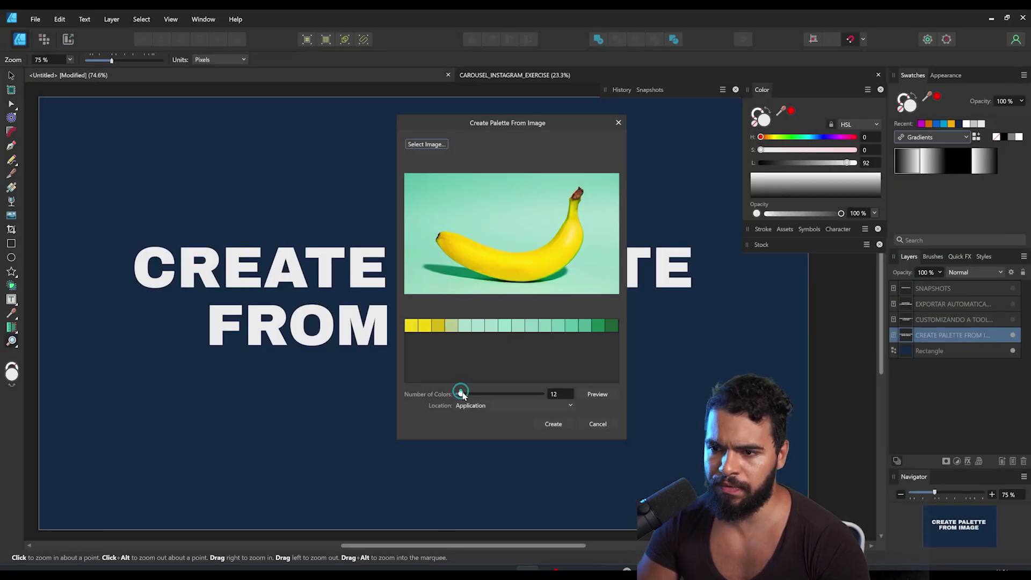
pyautogui.click(594, 396)
pyautogui.click(480, 221)
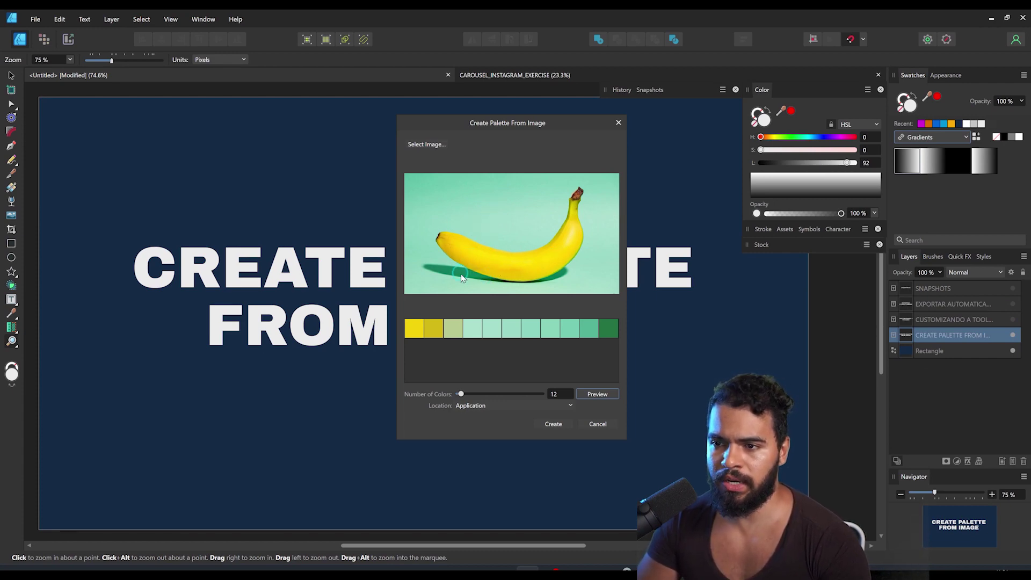
pyautogui.moveTo(460, 394)
pyautogui.mouseDown()
pyautogui.moveTo(484, 394)
pyautogui.moveTo(462, 394)
pyautogui.mouseUp()
# Step: Keep the 17-colour banana palette's location as Application and create it
pyautogui.click(472, 406)
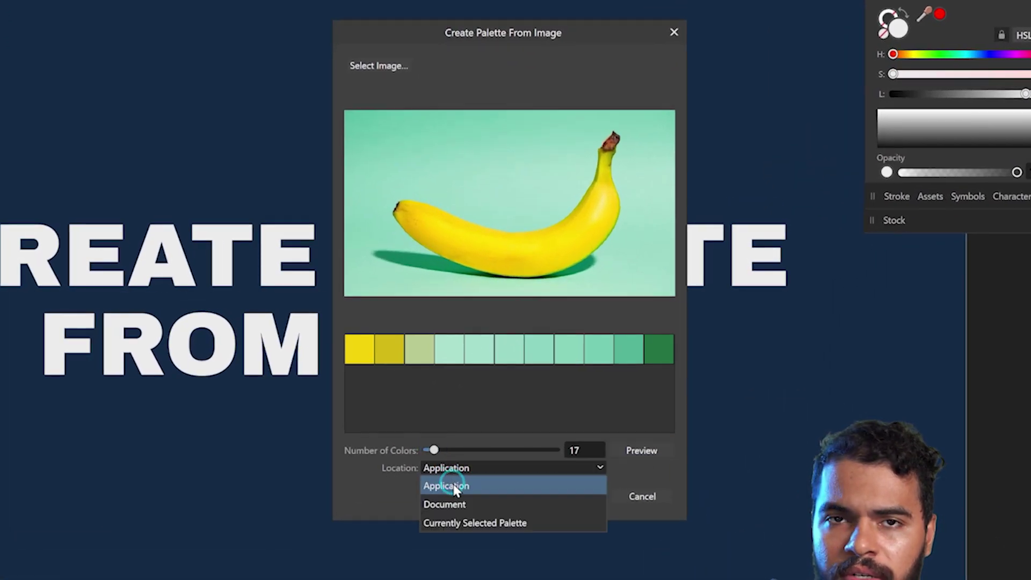
pyautogui.click(458, 350)
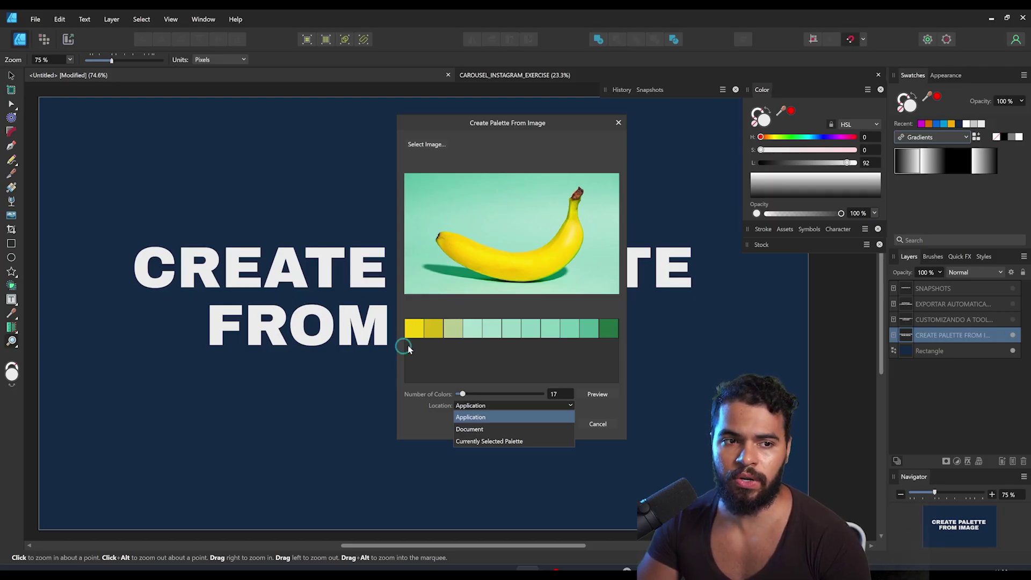
pyautogui.click(477, 418)
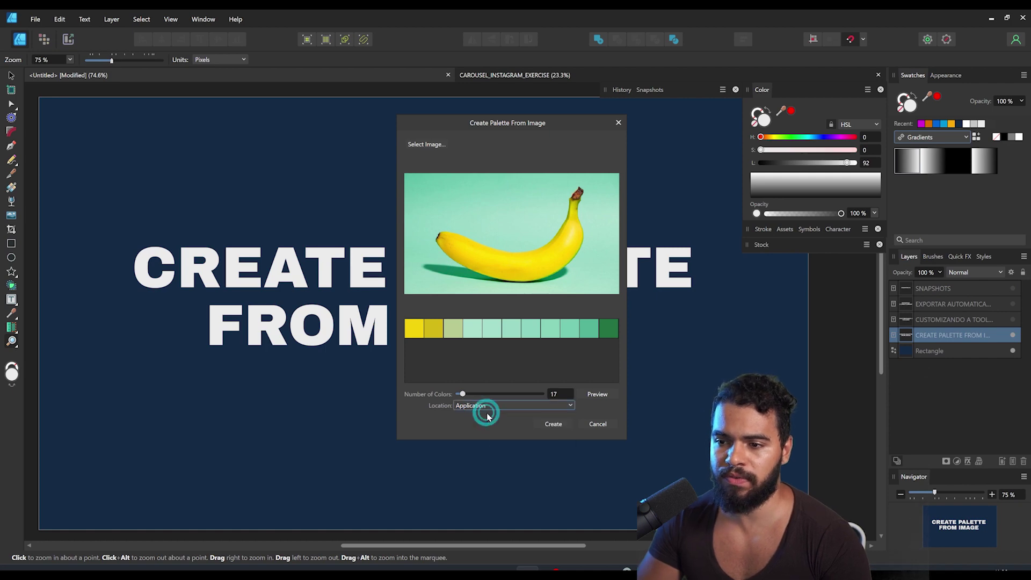
pyautogui.click(553, 424)
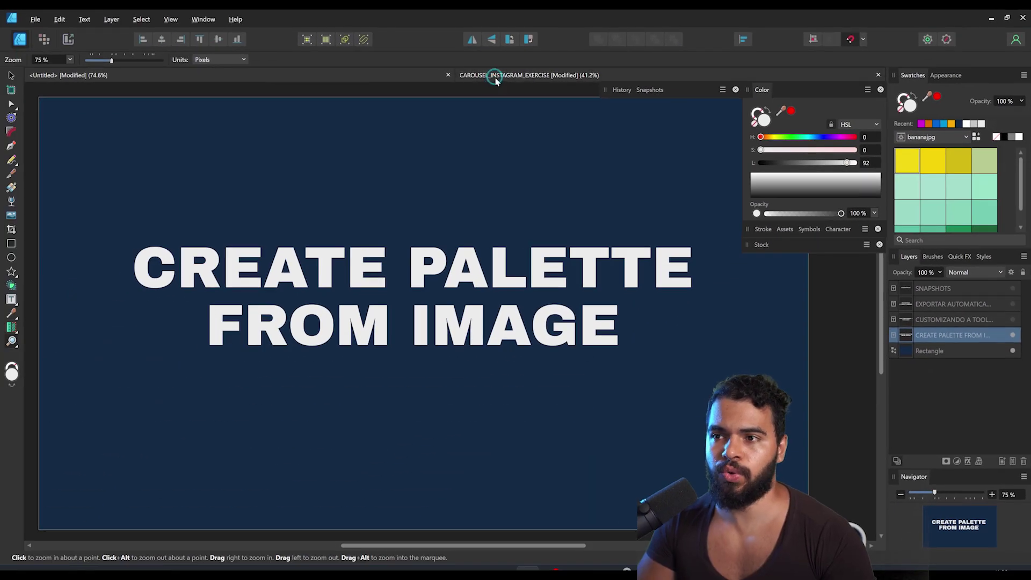
# Step: In CAROUSEL_INSTAGRAM_EXERCISE, try the yellow swatch fill on MAIN_DOCUMENT and undo it
pyautogui.click(495, 80)
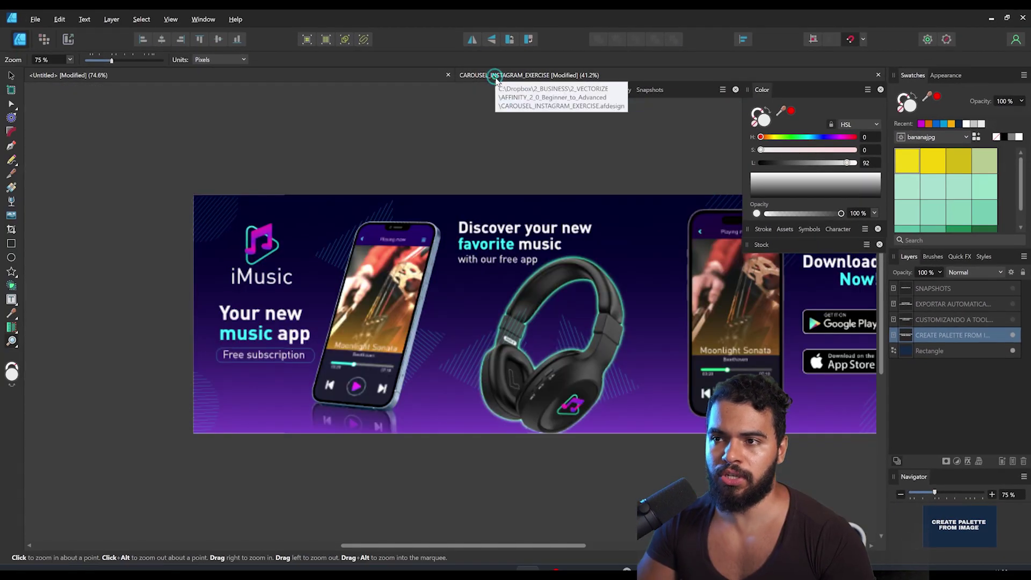
pyautogui.press('v')
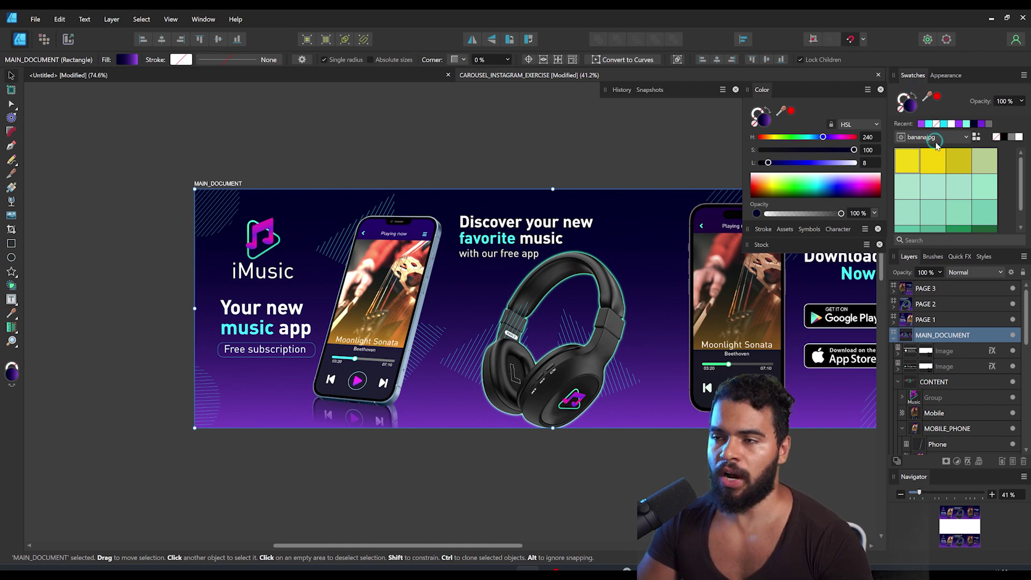
pyautogui.scroll(1, 312, 208)
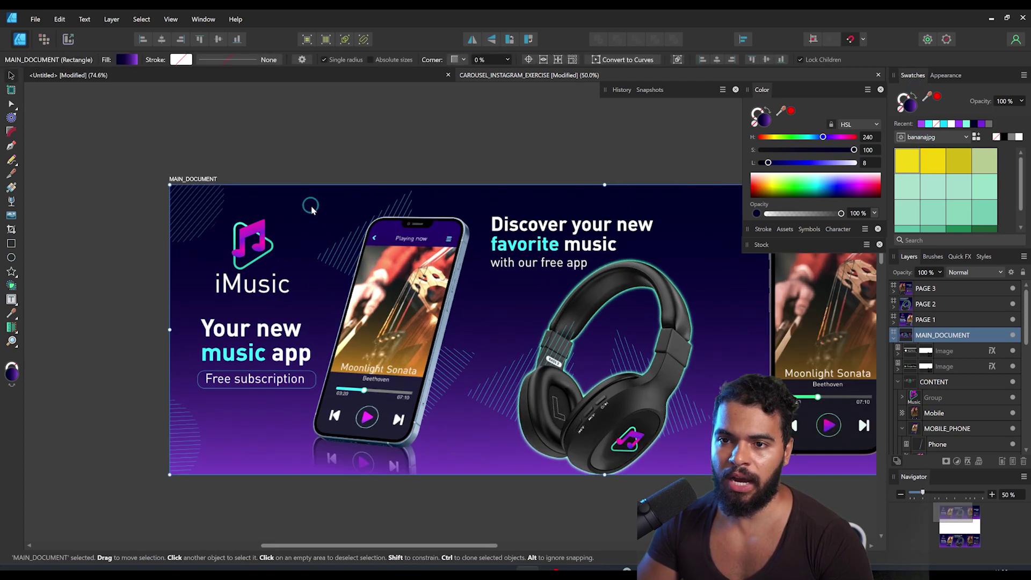
pyautogui.moveTo(933, 161); pyautogui.dragTo(606, 186)
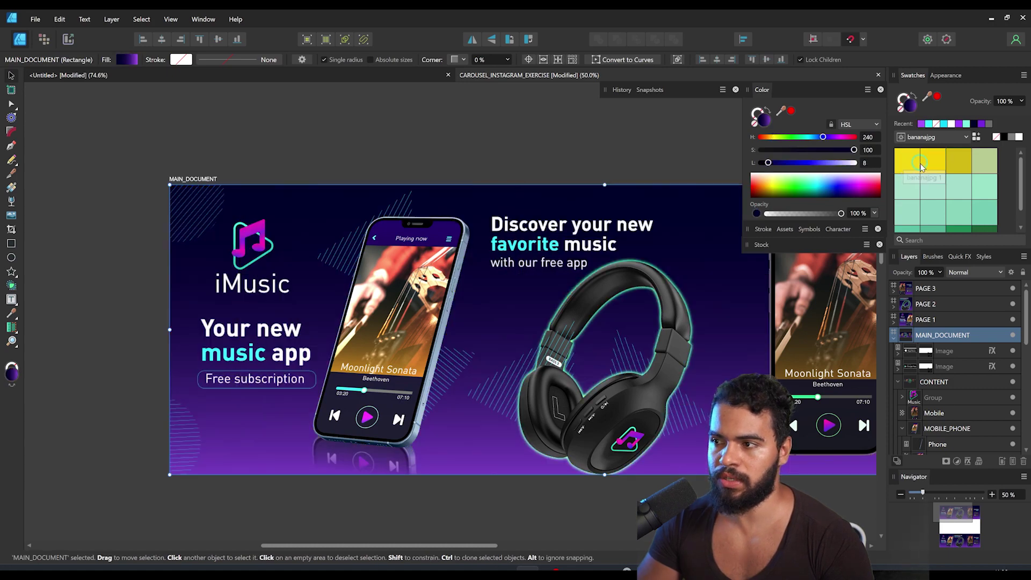
pyautogui.hotkey('ctrl', 'z')
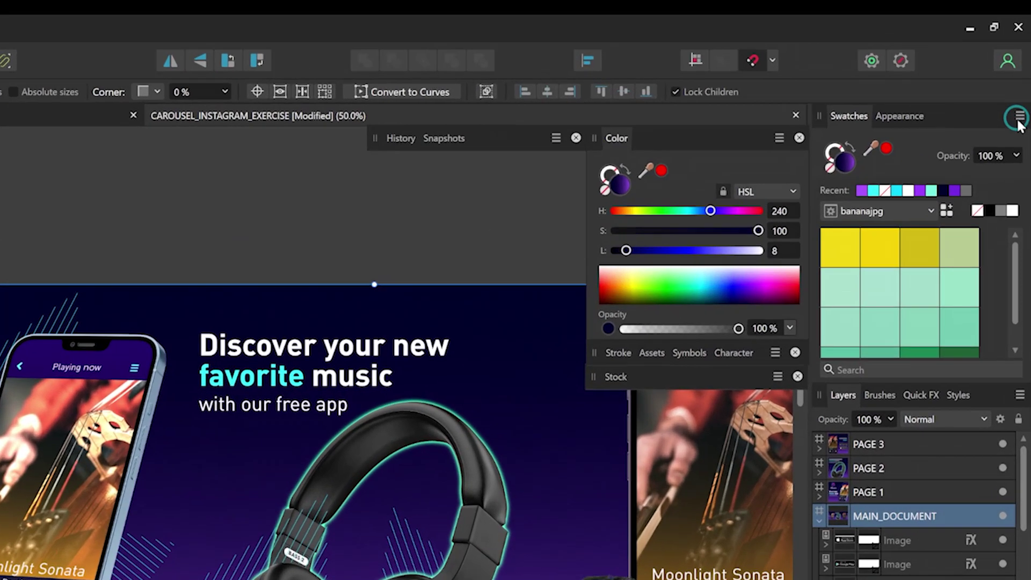
# Step: Create an application palette from the document's colours
pyautogui.click(1023, 75)
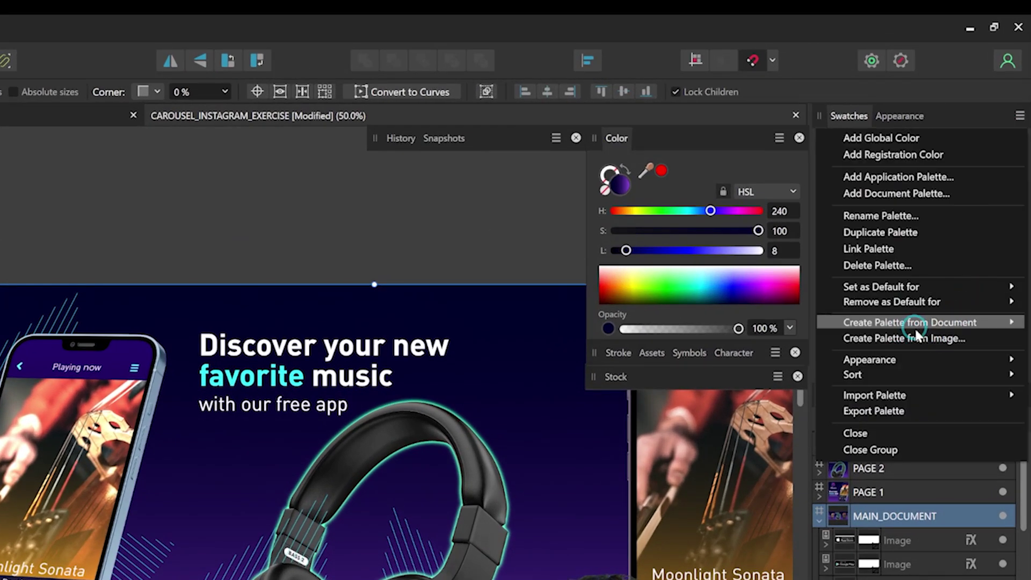
pyautogui.moveTo(915, 333)
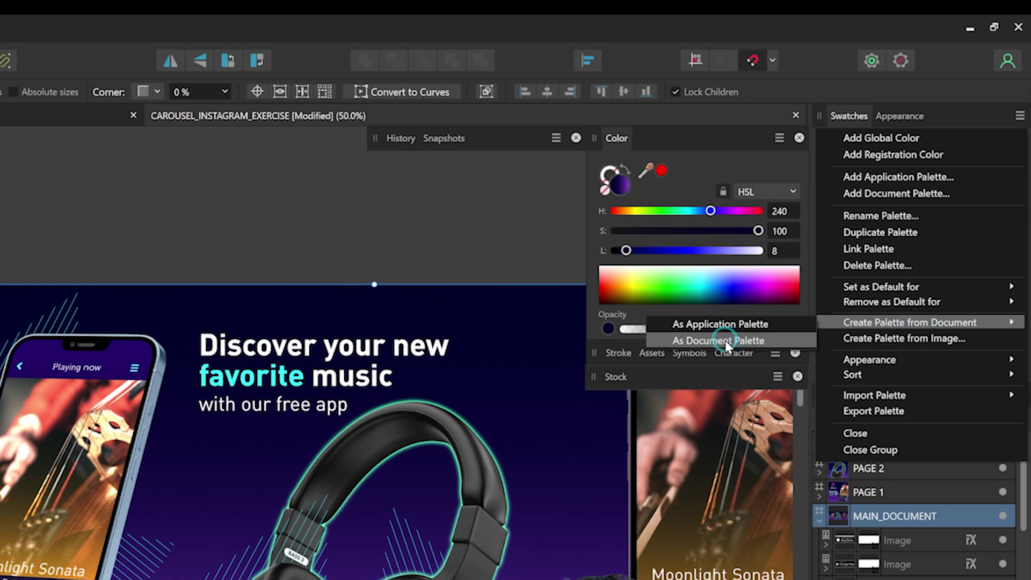
pyautogui.click(727, 325)
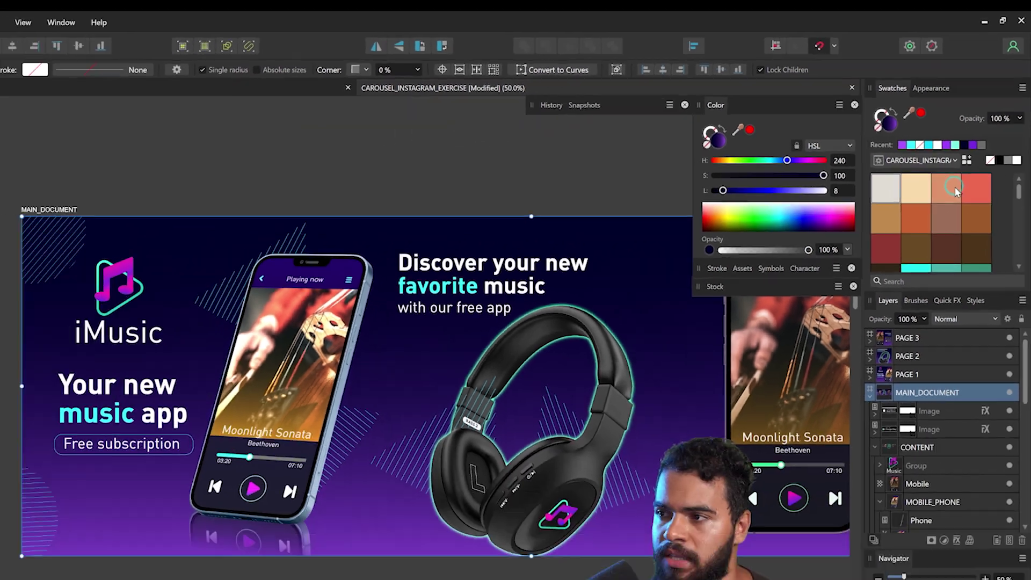
pyautogui.press('z')
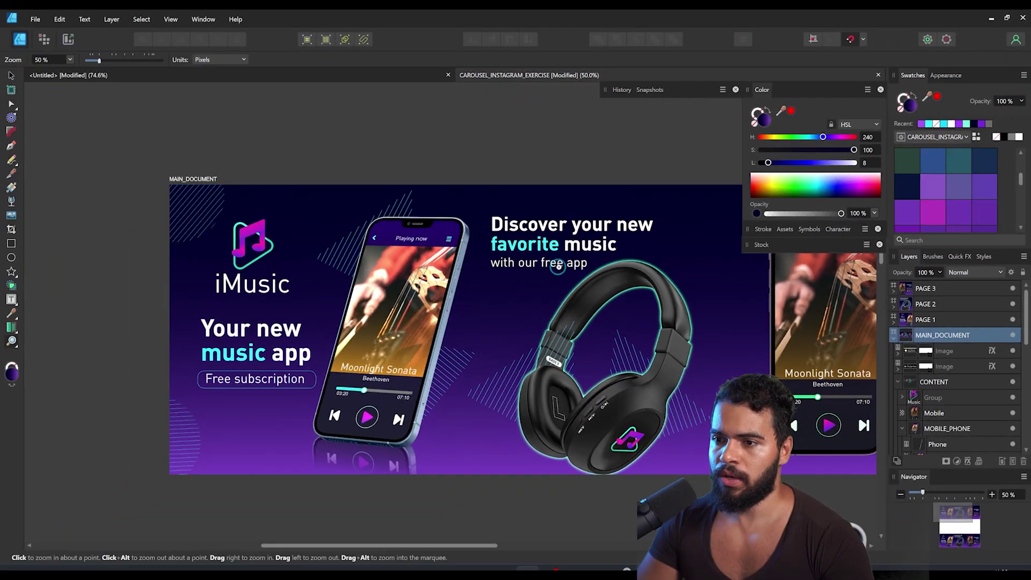
pyautogui.keyDown('alt'); pyautogui.click(559, 266); pyautogui.keyUp('alt')
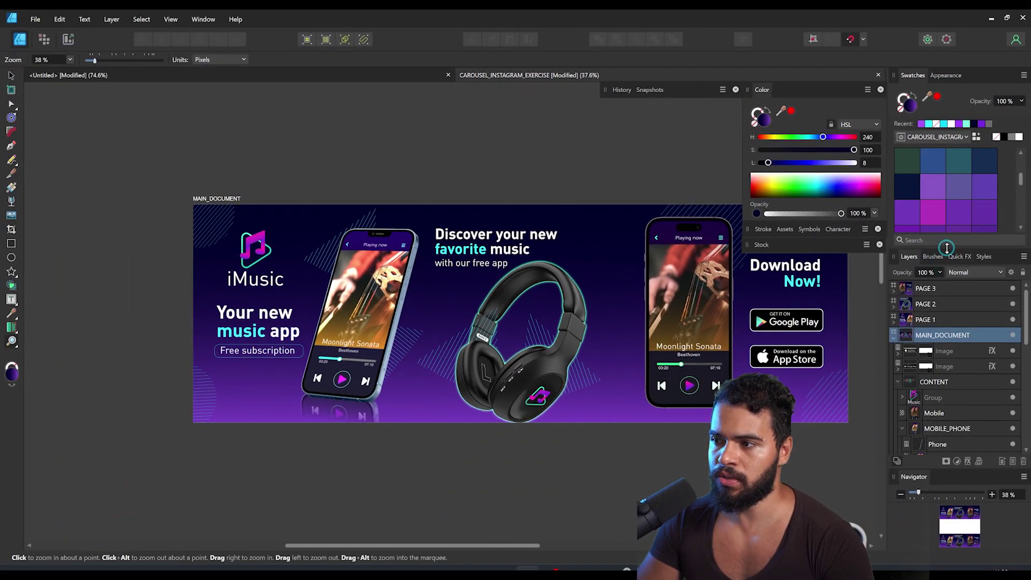
# Step: Enlarge the Swatches panel and browse the palette list to review the new palette
pyautogui.moveTo(947, 249); pyautogui.dragTo(948, 385)
pyautogui.scroll(-3, 951, 267)
pyautogui.keyDown('alt'); pyautogui.click(522, 294); pyautogui.keyUp('alt')
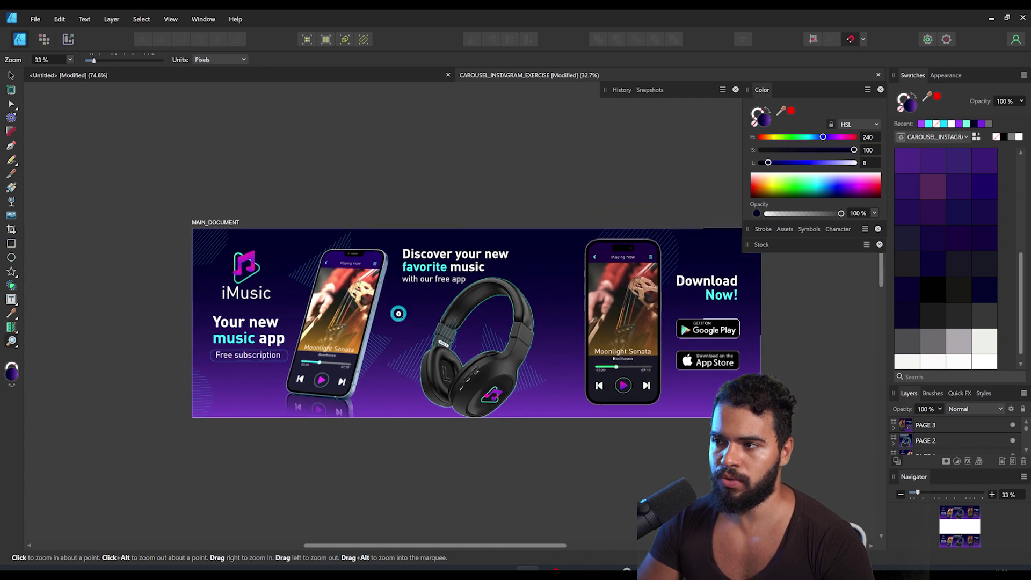
pyautogui.scroll(5, 970, 268)
pyautogui.scroll(2, 973, 269)
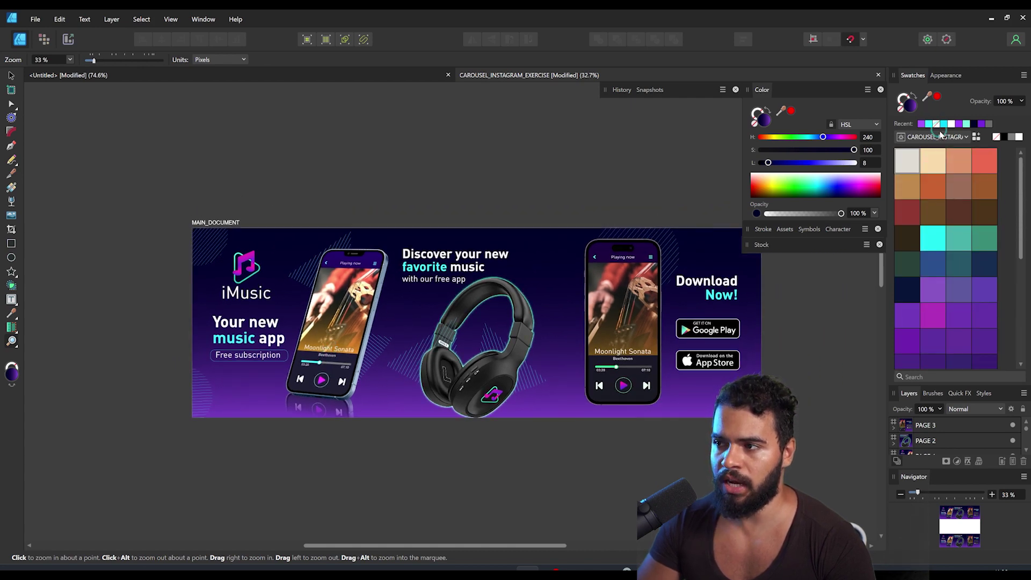
pyautogui.click(937, 136)
pyautogui.click(945, 143)
pyautogui.click(1023, 81)
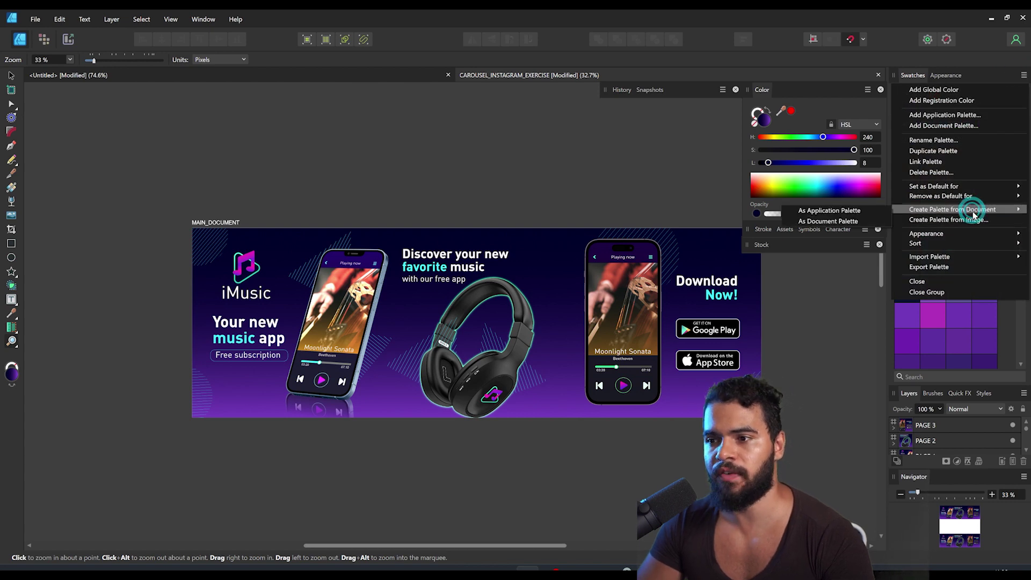
pyautogui.click(982, 88)
pyautogui.scroll(-5, 939, 234)
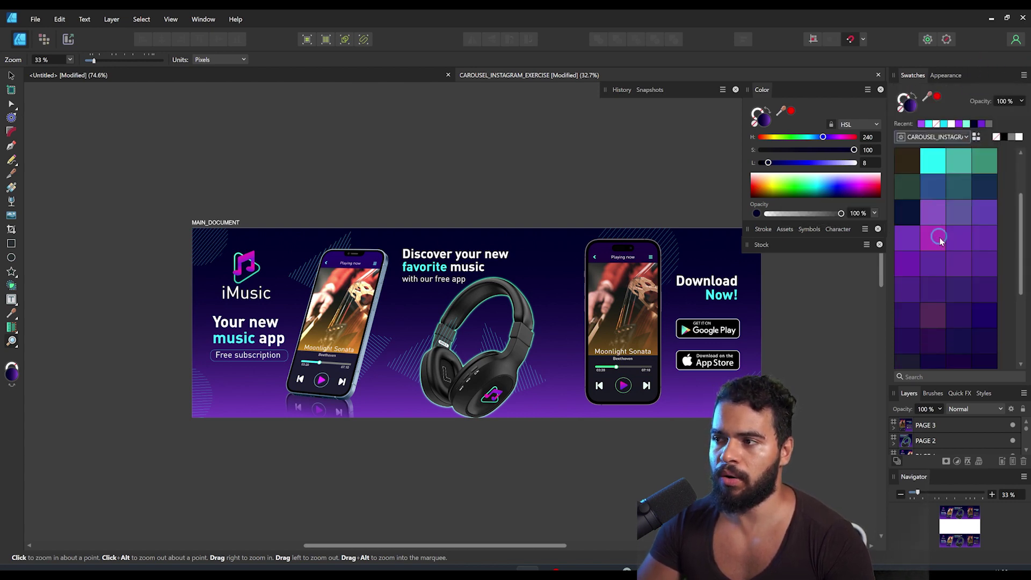
pyautogui.scroll(5, 940, 242)
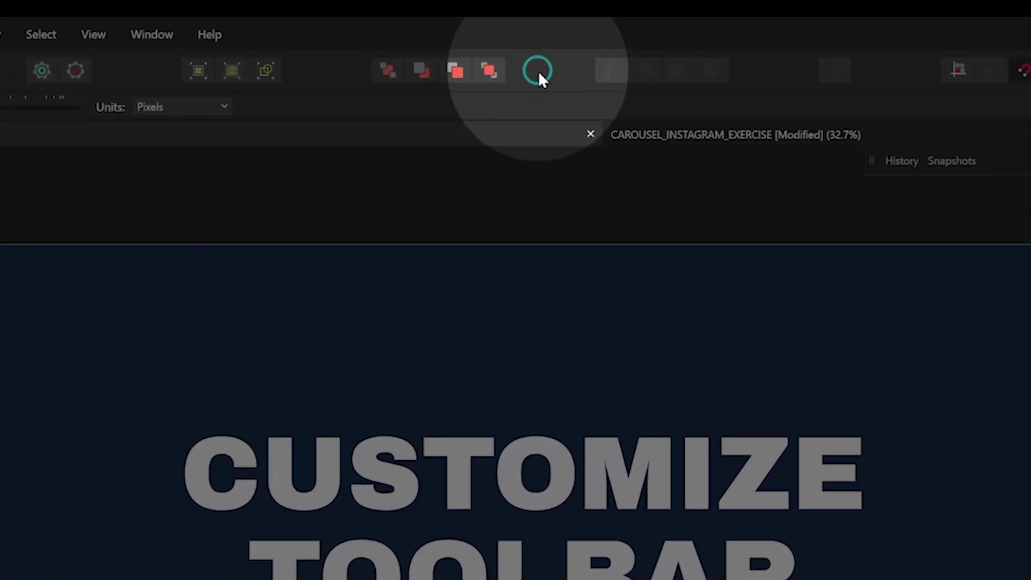
# Step: In Customize Toolbar, replace the View Mode items with the Advanced View Mode group
pyautogui.rightClick(538, 71)
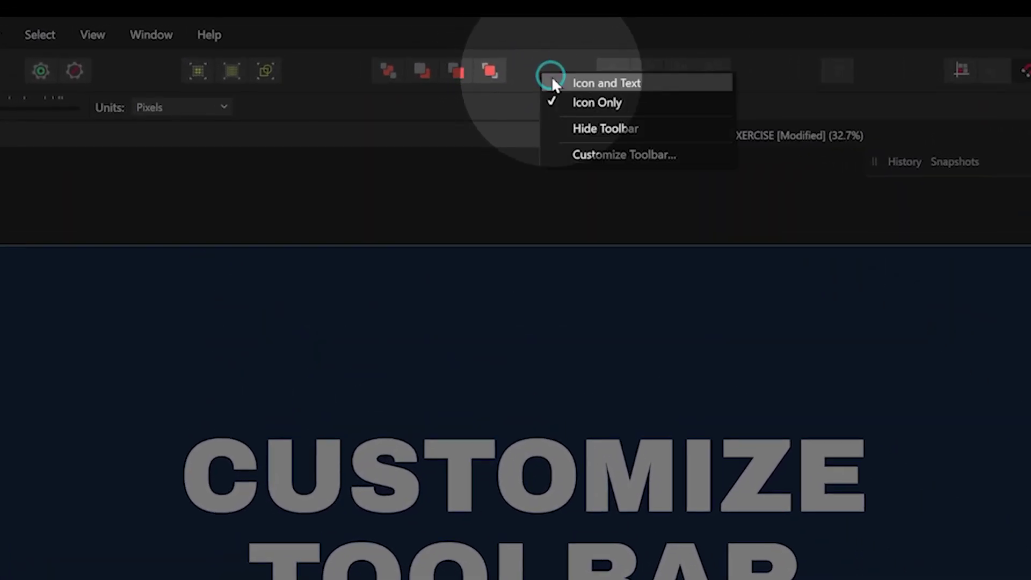
pyautogui.click(589, 155)
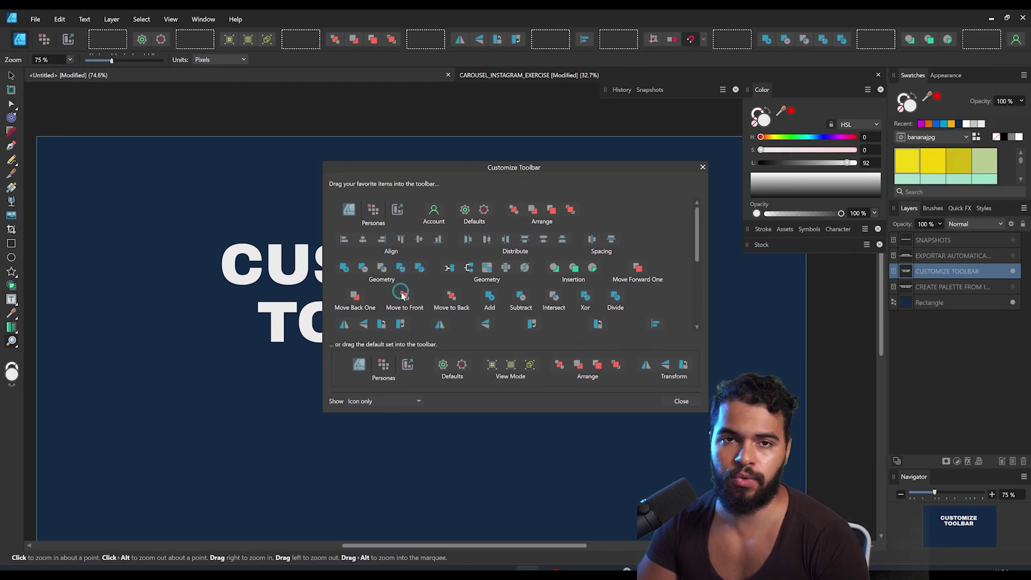
pyautogui.scroll(-5, 446, 258)
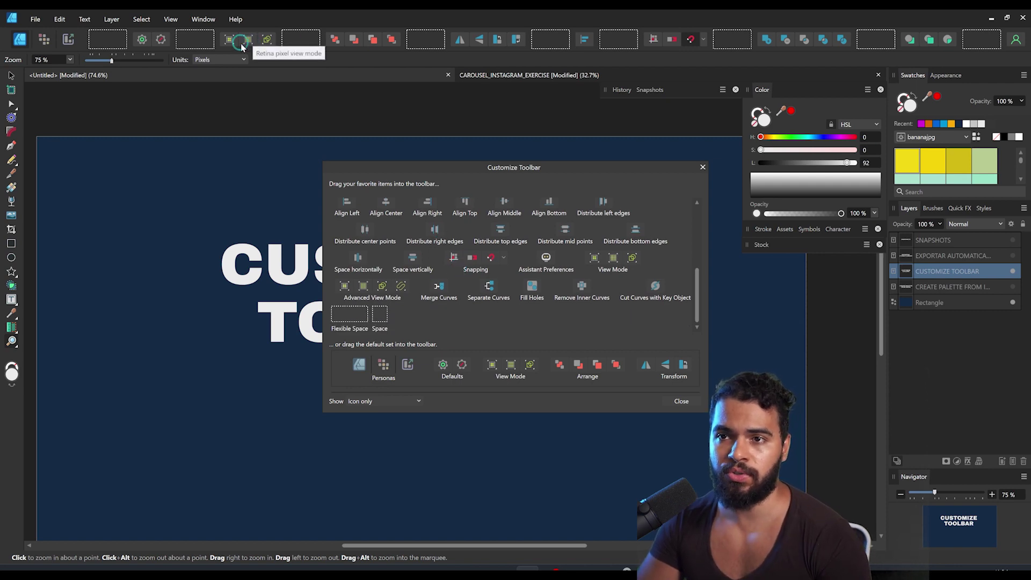
pyautogui.moveTo(262, 43); pyautogui.dragTo(386, 291)
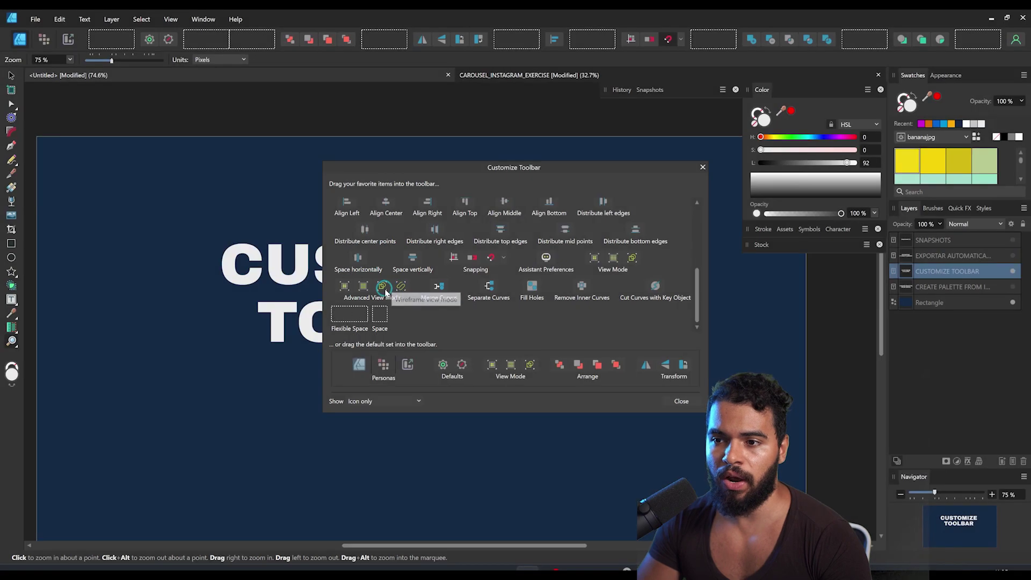
pyautogui.moveTo(389, 291); pyautogui.dragTo(289, 48)
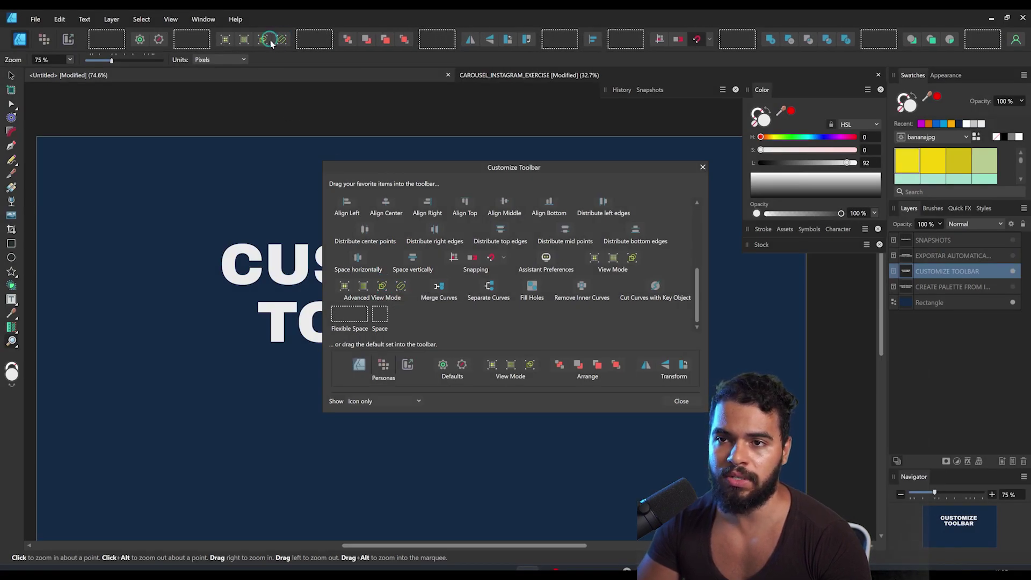
pyautogui.click(679, 404)
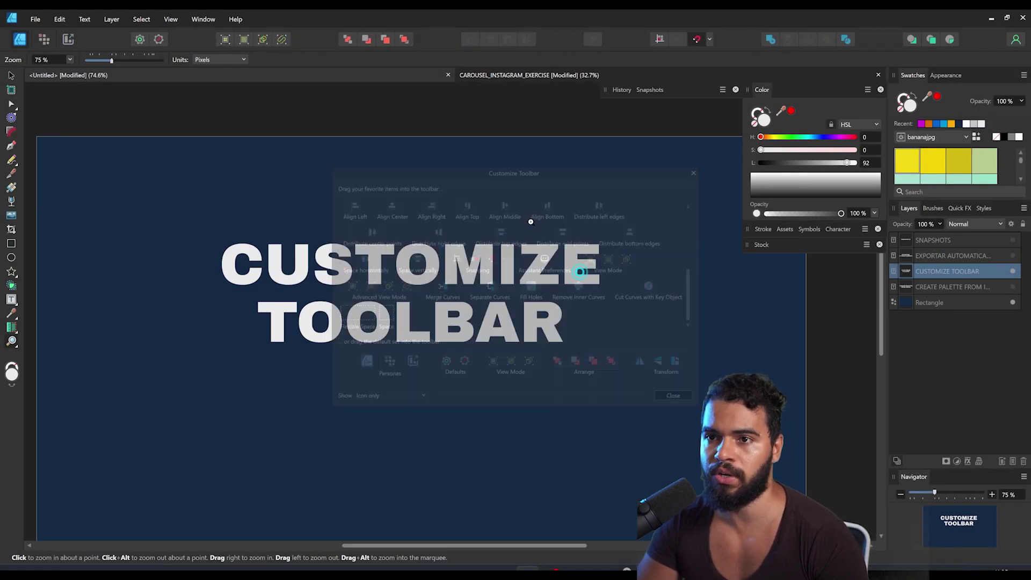
# Step: Switch the canvas to outline view mode
pyautogui.click(265, 40)
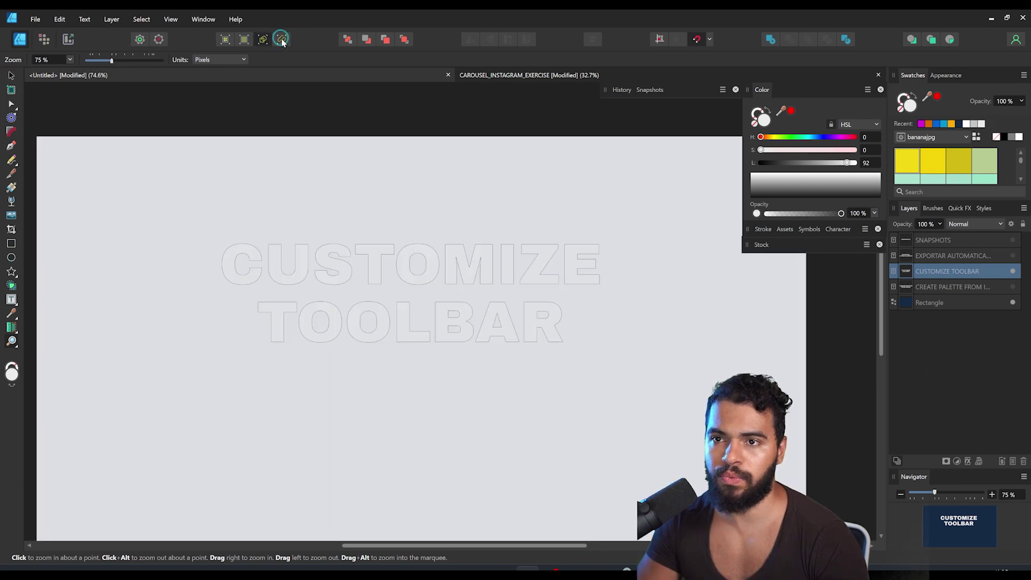
pyautogui.click(280, 40)
pyautogui.click(265, 40)
# Step: Add the Geometry group and a spacer to the toolbar, and remove the Alignment item
pyautogui.rightClick(306, 37)
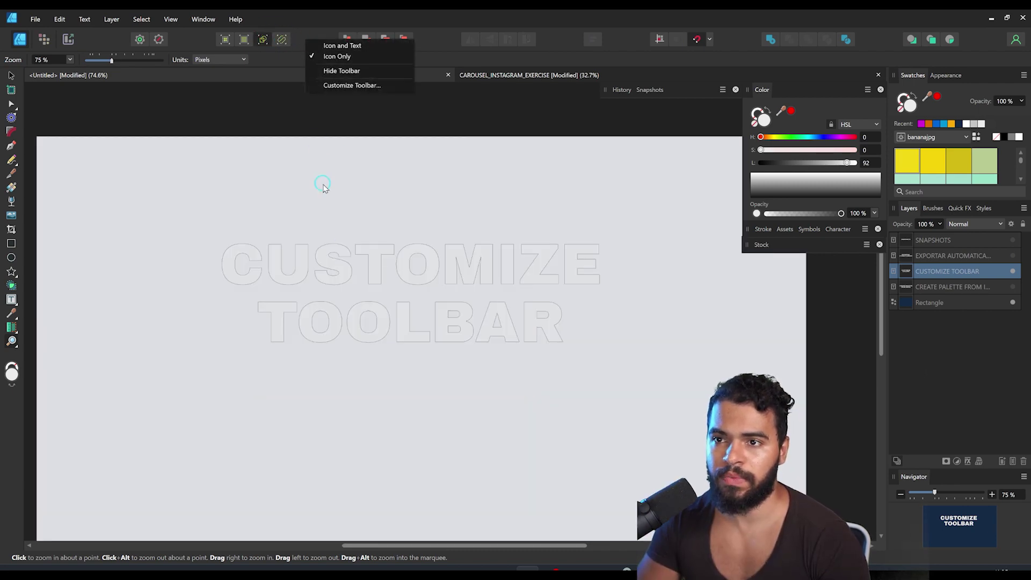
pyautogui.click(334, 84)
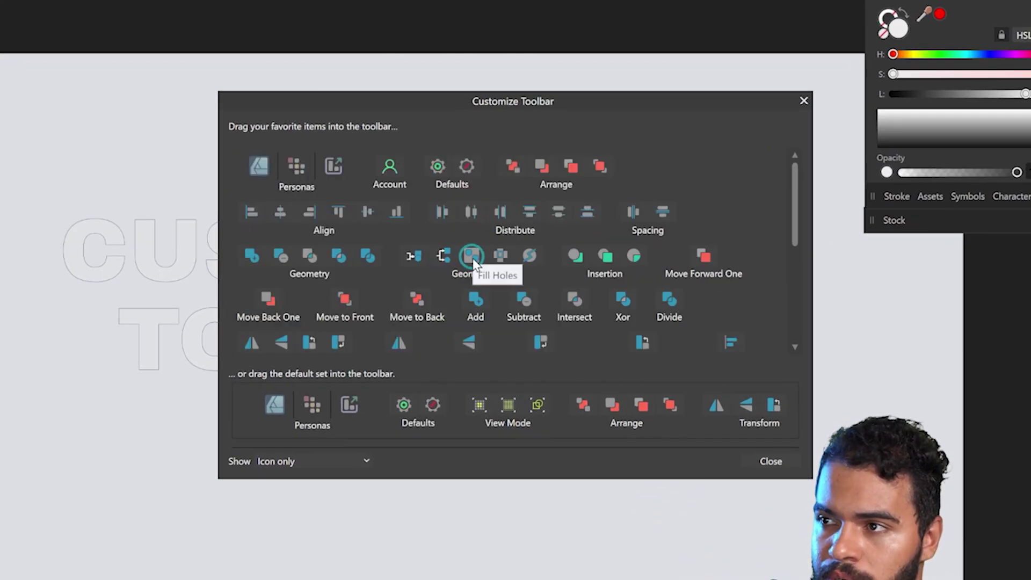
pyautogui.moveTo(473, 263); pyautogui.dragTo(582, 0)
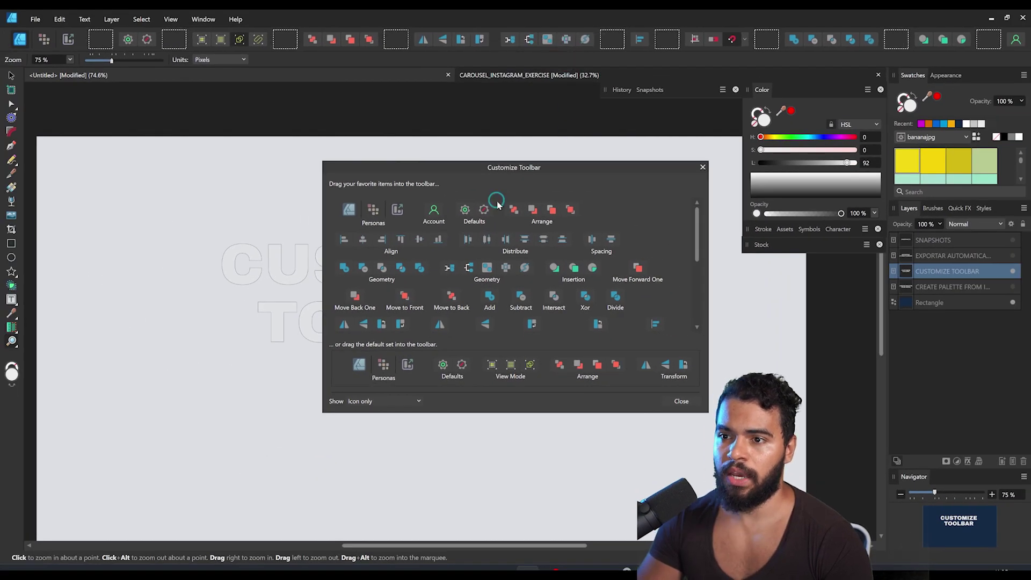
pyautogui.scroll(-5, 457, 317)
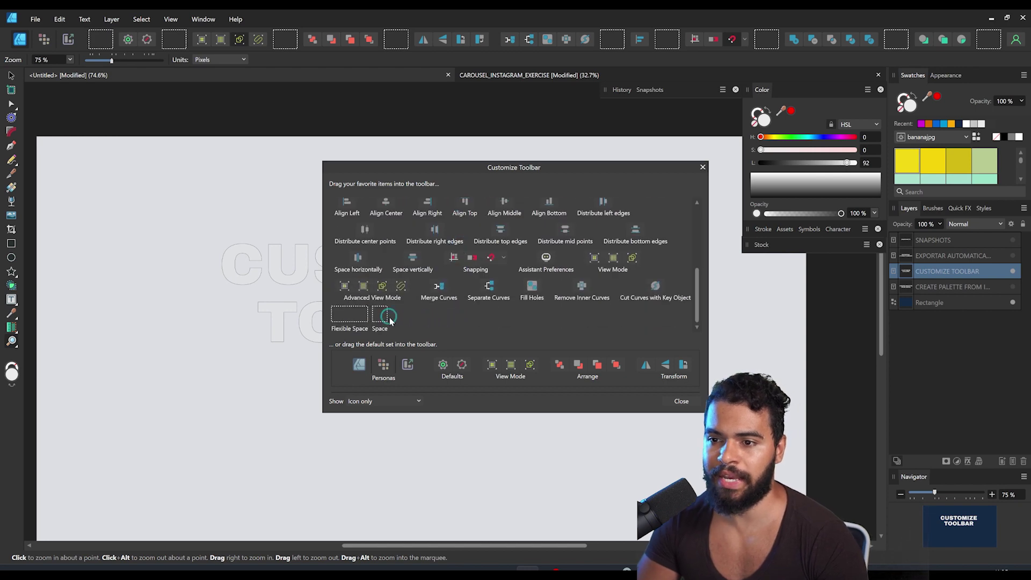
pyautogui.moveTo(491, 83); pyautogui.dragTo(497, 46)
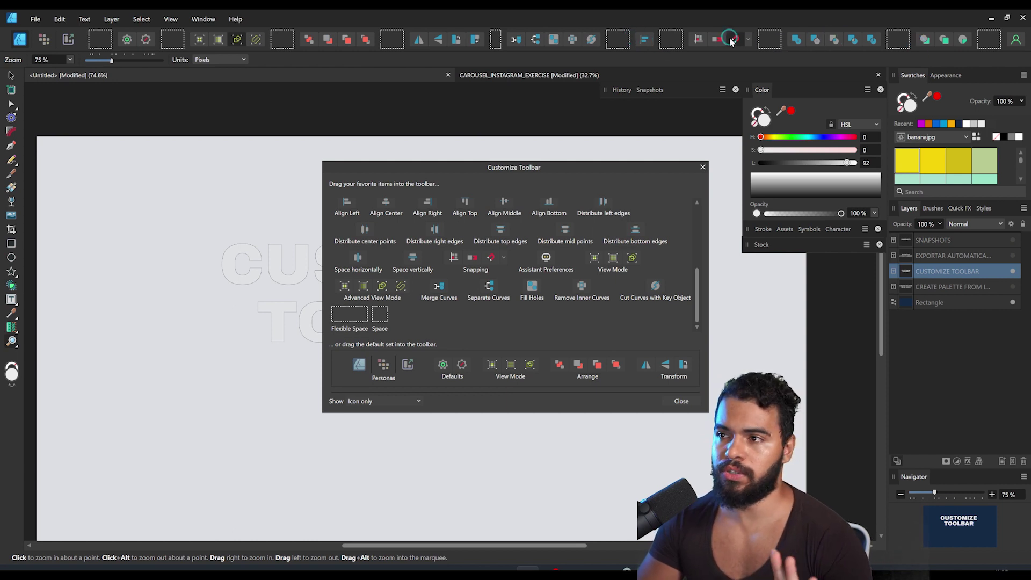
pyautogui.moveTo(647, 42); pyautogui.dragTo(640, 115)
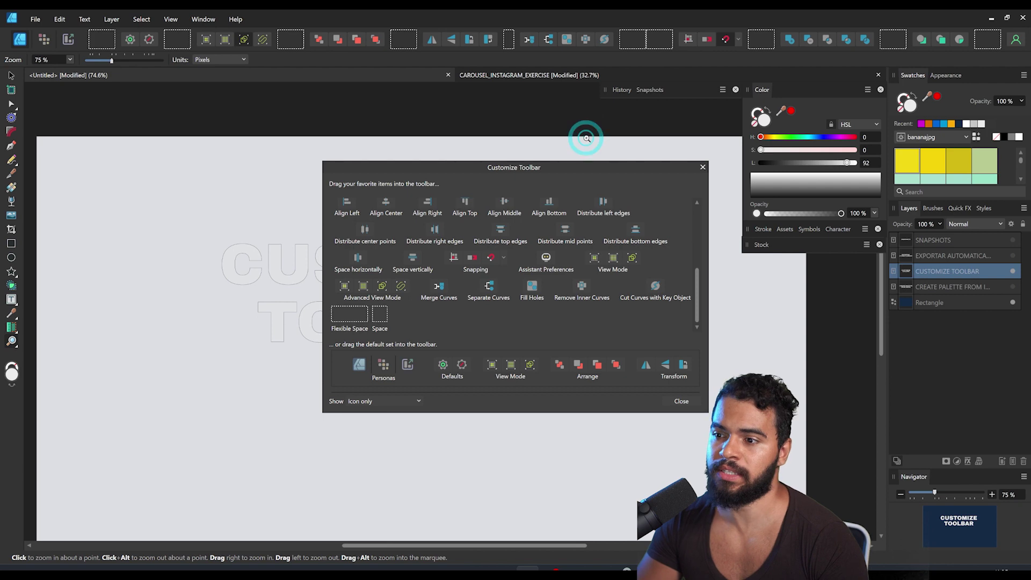
pyautogui.press('Escape')
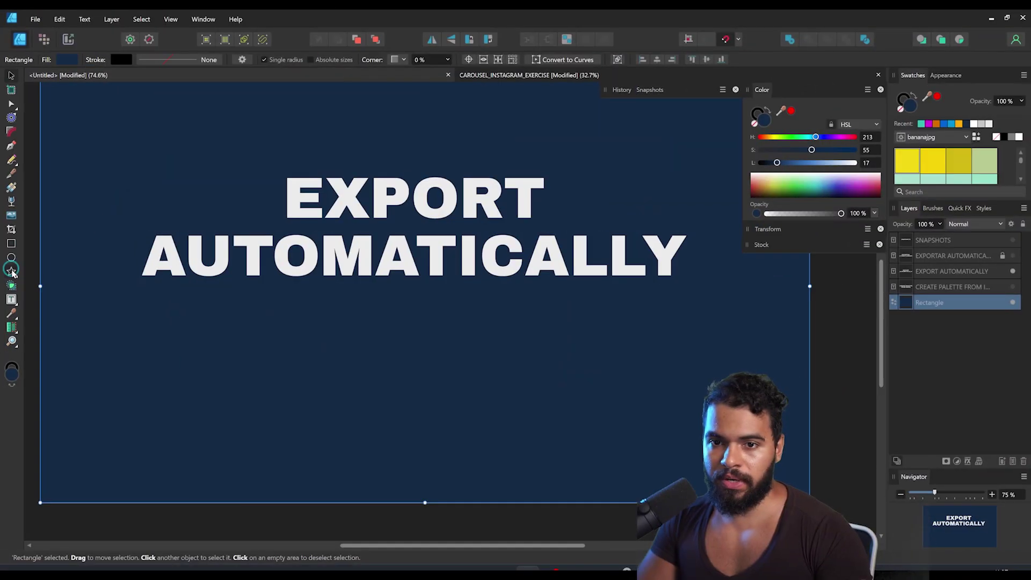
# Step: Draw a teal five-point star below EXPORT AUTOMATICALLY and switch to the Export persona
pyautogui.click(11, 271)
pyautogui.moveTo(336, 303); pyautogui.dragTo(495, 462)
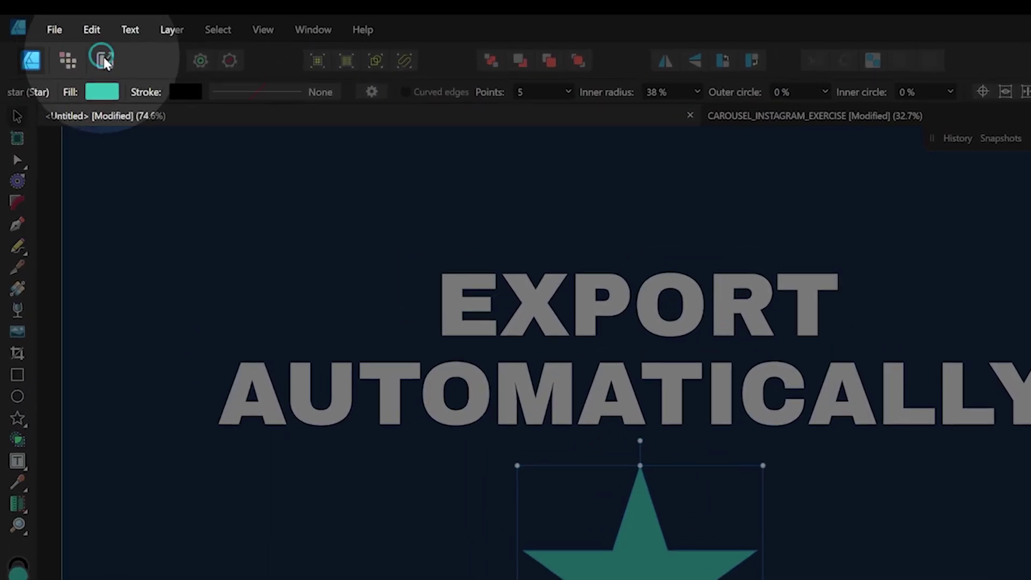
pyautogui.click(71, 41)
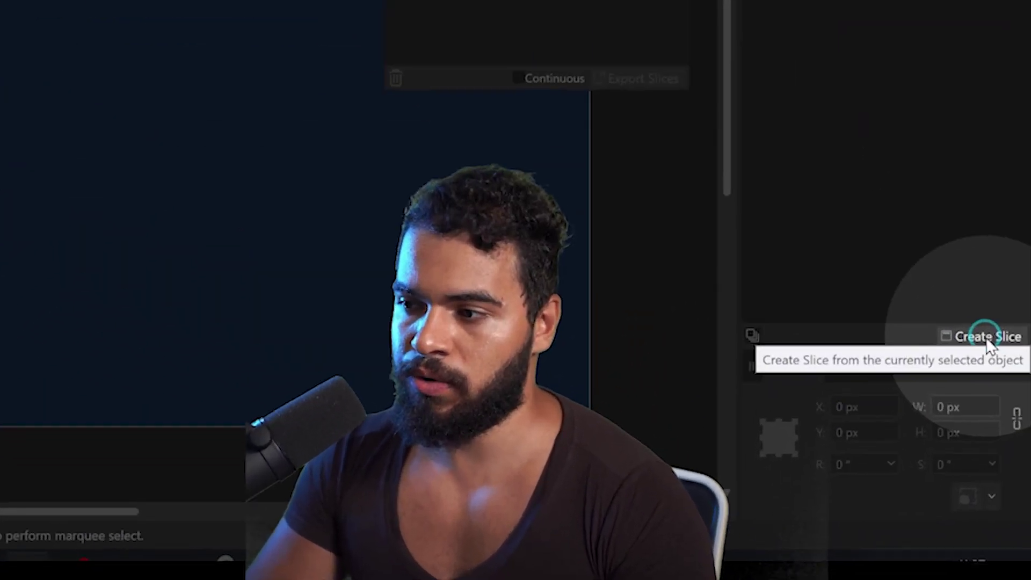
# Step: Create a slice from the star and export it as star.png to the AULA folder
pyautogui.click(1008, 458)
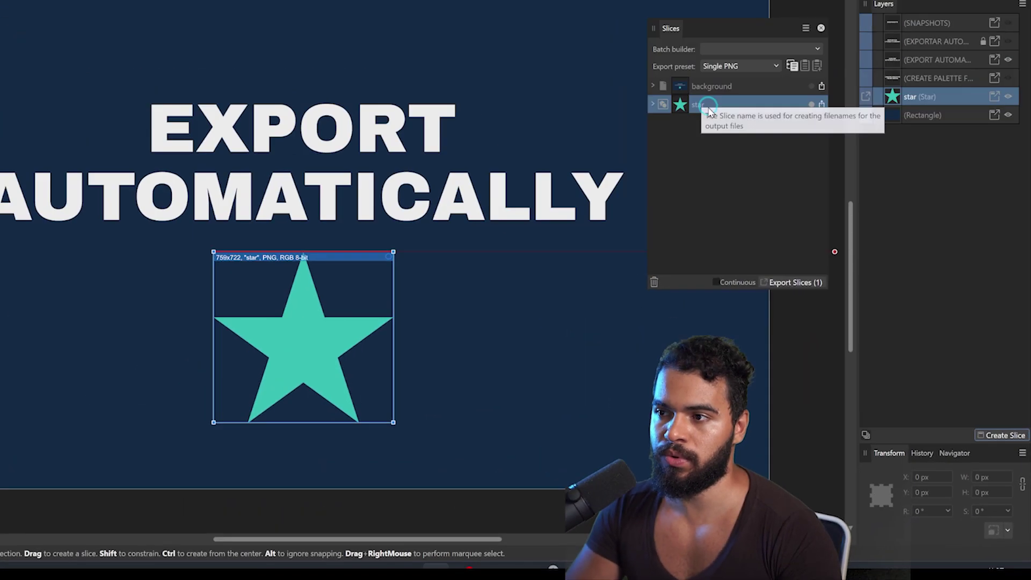
pyautogui.click(763, 178)
pyautogui.click(833, 328)
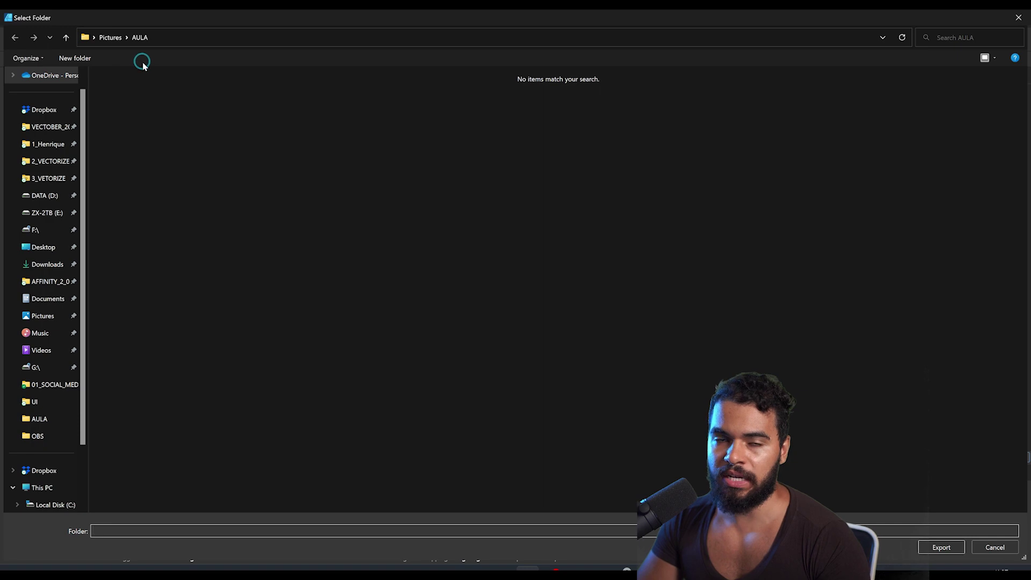
pyautogui.click(935, 551)
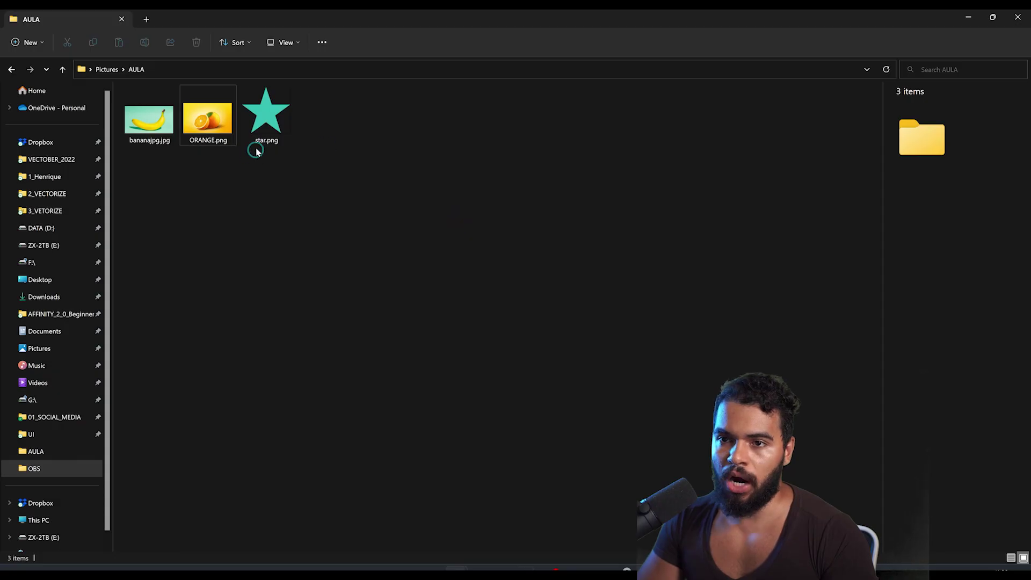
pyautogui.click(262, 141)
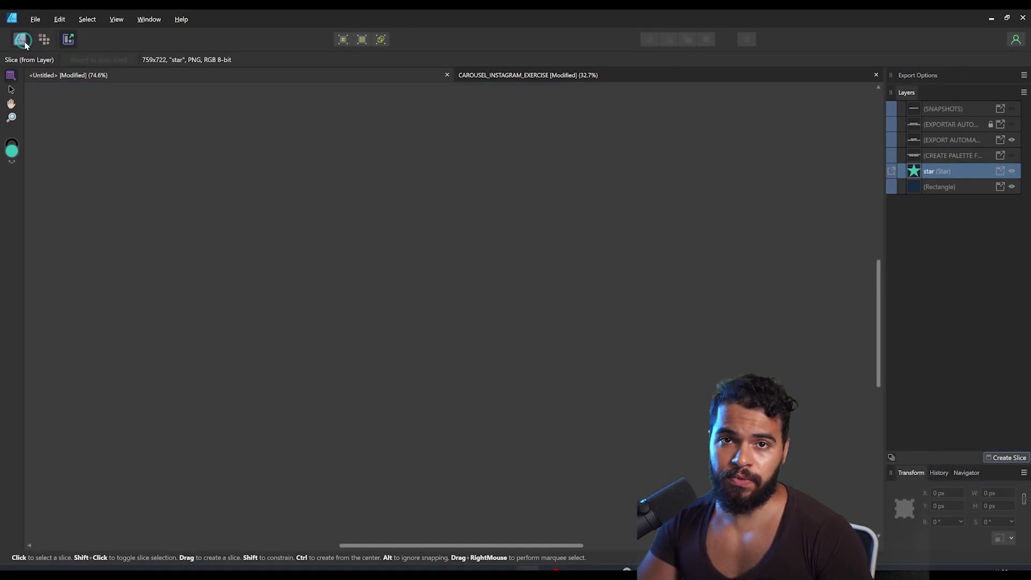
# Step: Back in the Designer persona, recolour the star purple with the Hue slider
pyautogui.click(22, 40)
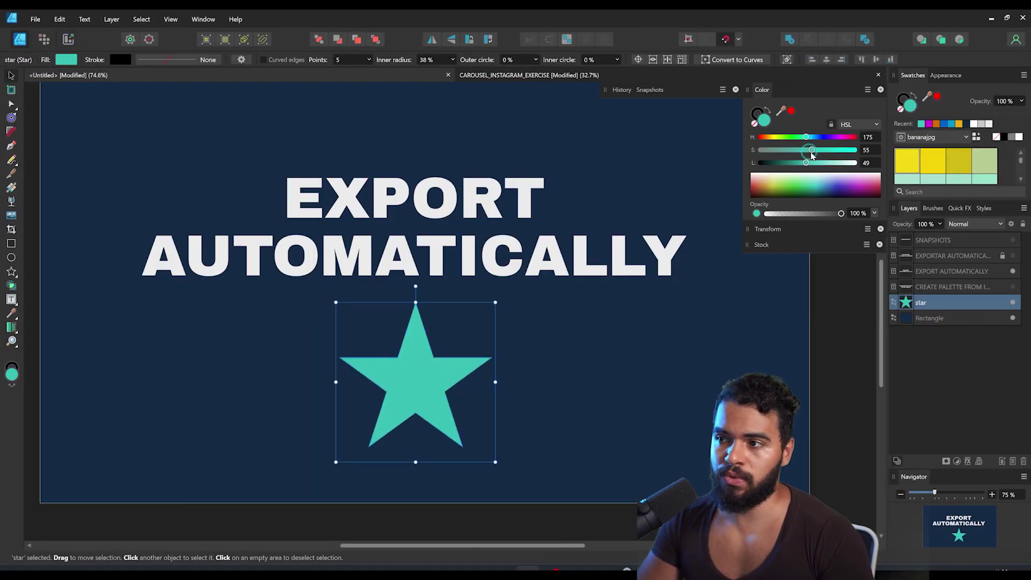
pyautogui.click(826, 137)
pyautogui.moveTo(817, 185); pyautogui.dragTo(691, 203)
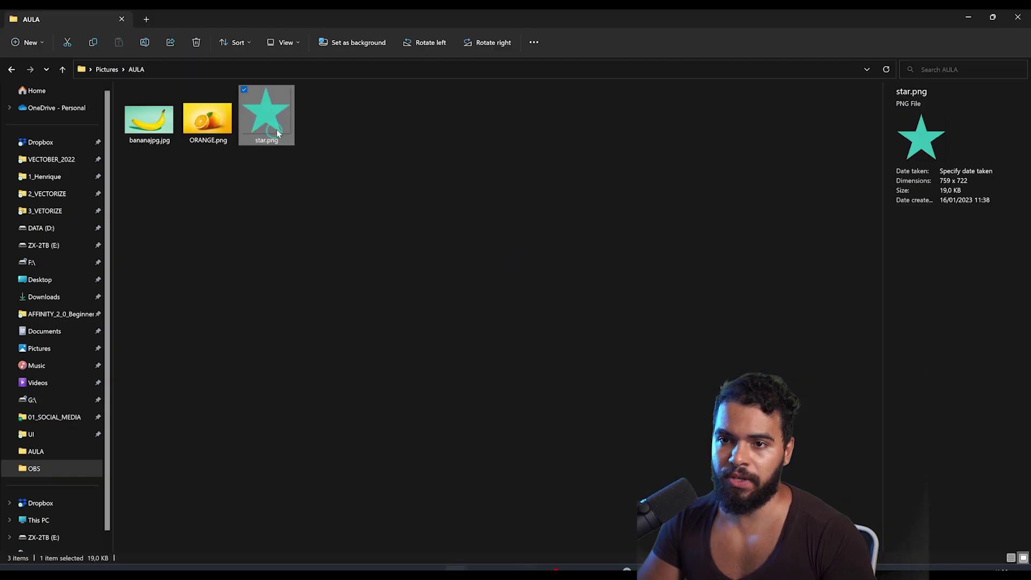
pyautogui.click(301, 182)
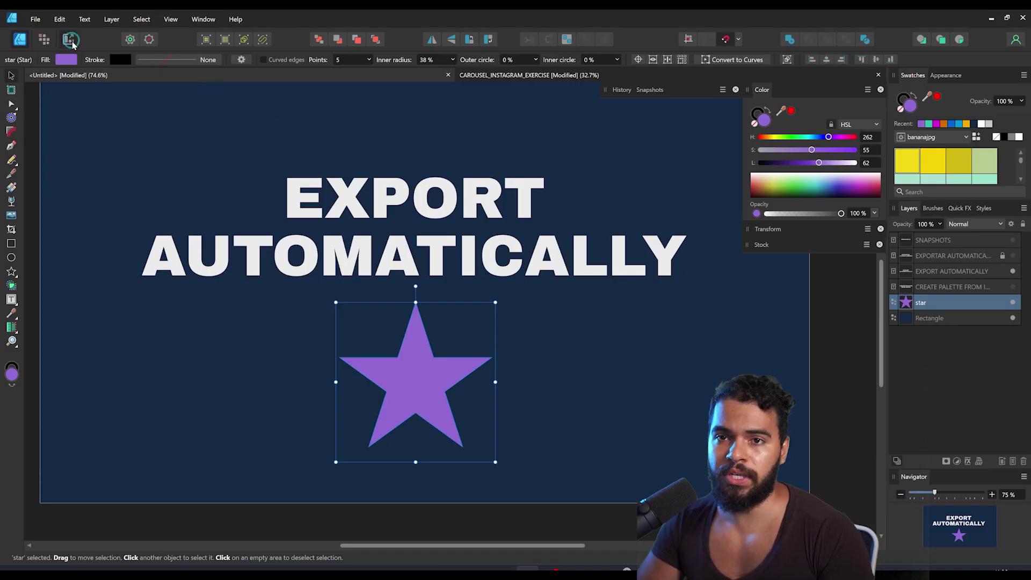
pyautogui.click(71, 40)
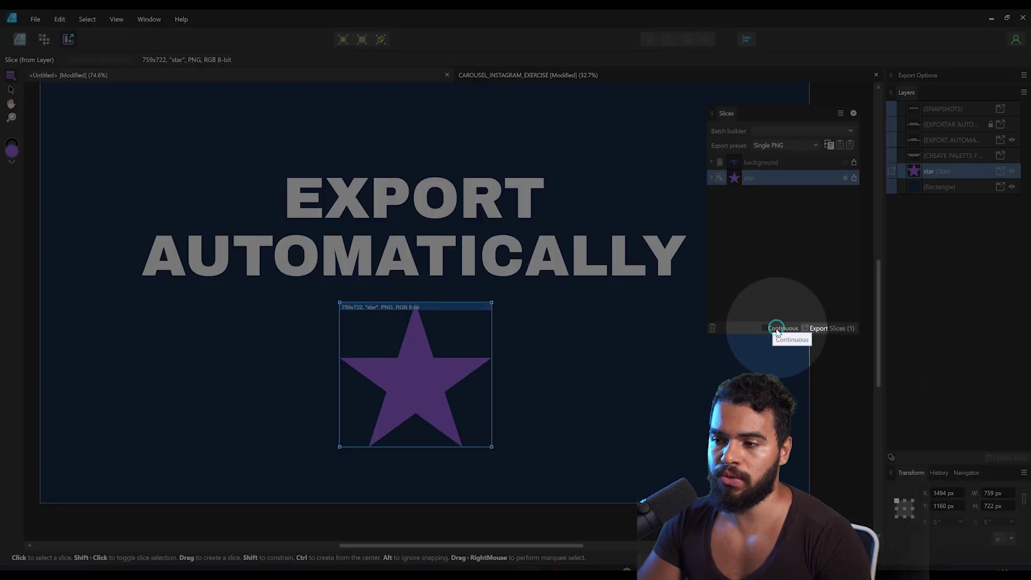
# Step: Enable Continuous export for the star slice and recolour the star orange (Hue 31, Saturation 100)
pyautogui.click(777, 330)
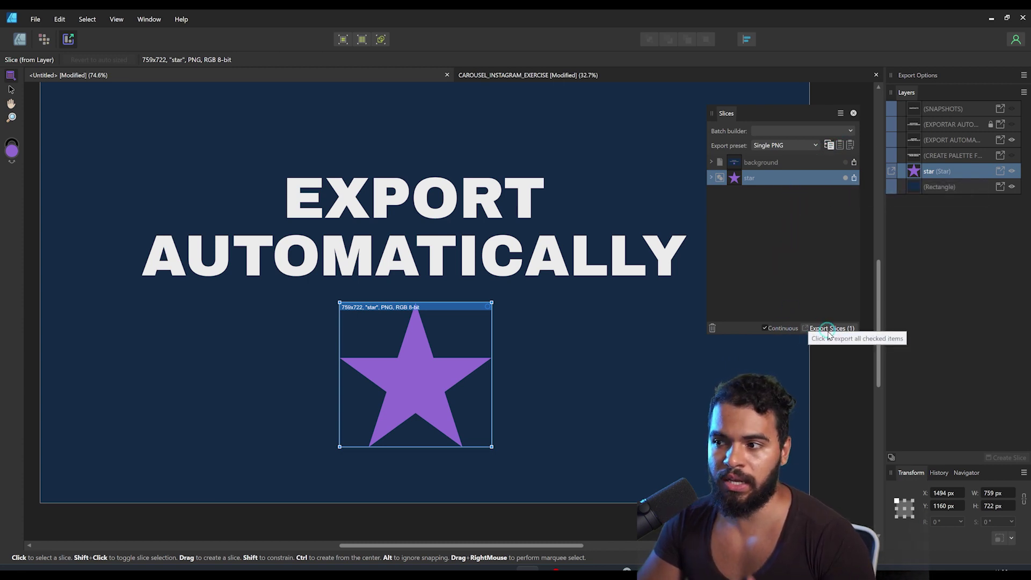
pyautogui.click(19, 40)
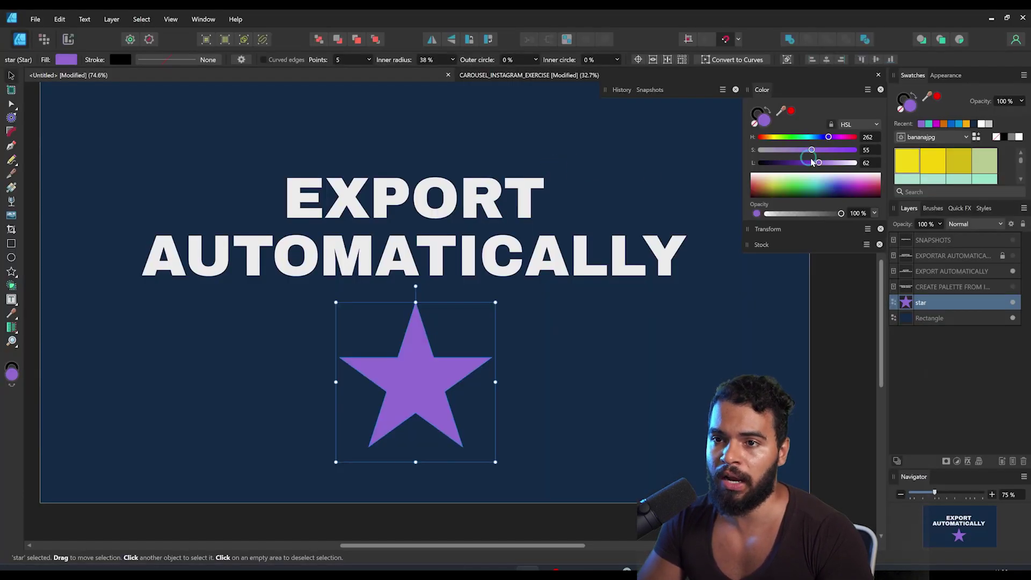
pyautogui.moveTo(779, 138); pyautogui.dragTo(863, 153)
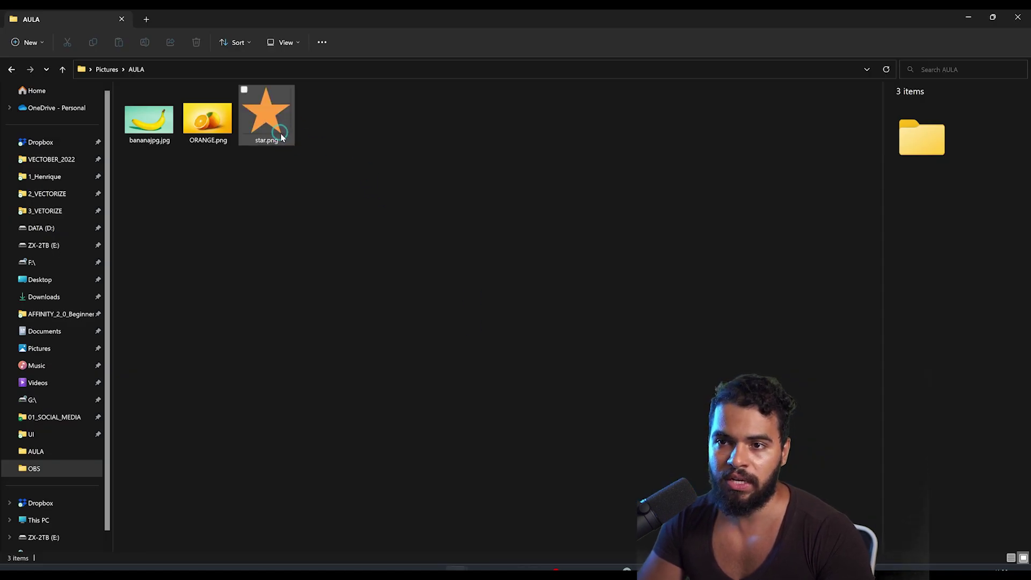
pyautogui.hotkey('alt', 'Tab')
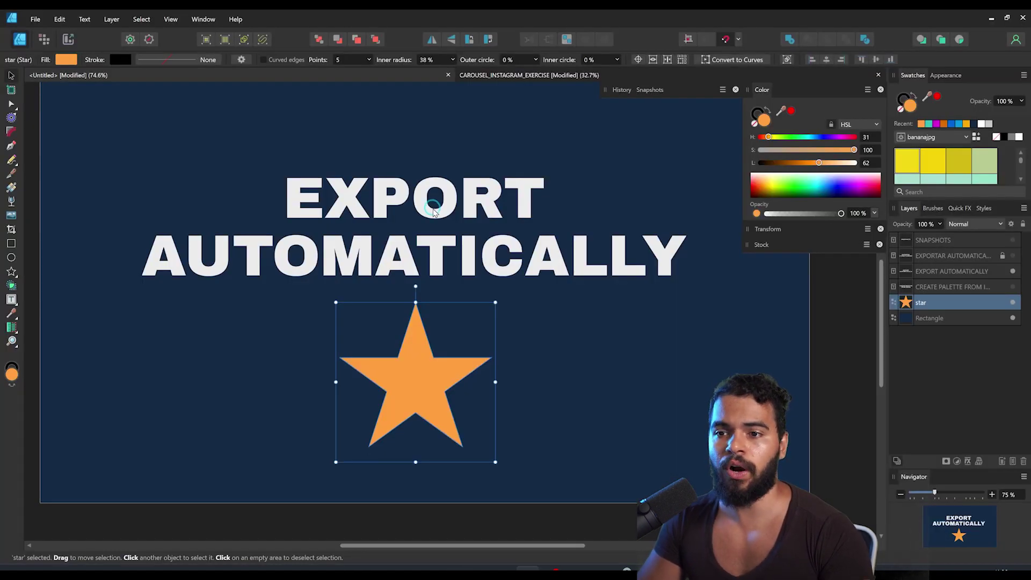